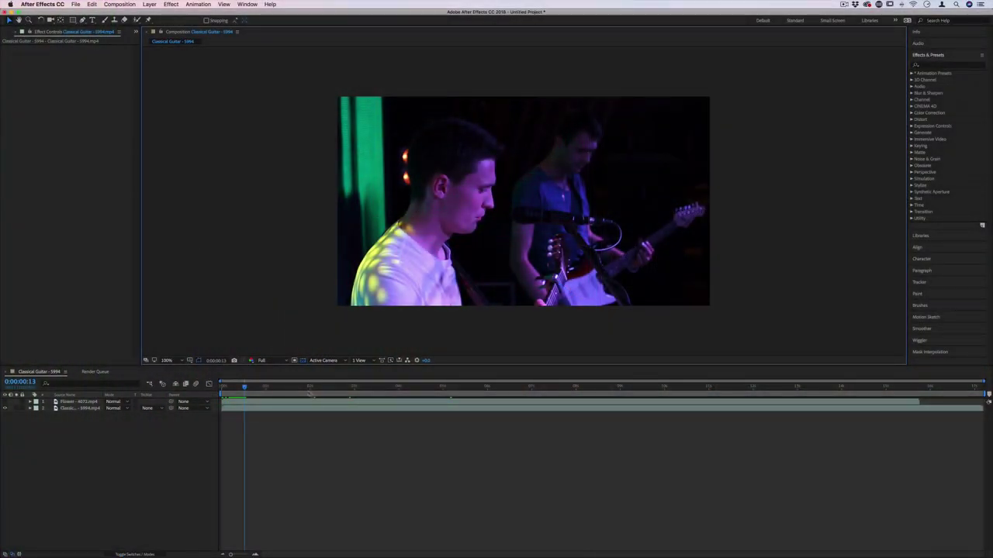
Scrub the guitar composition forward to 0:00:08:19
left_click_drag(285, 384, 610, 392)
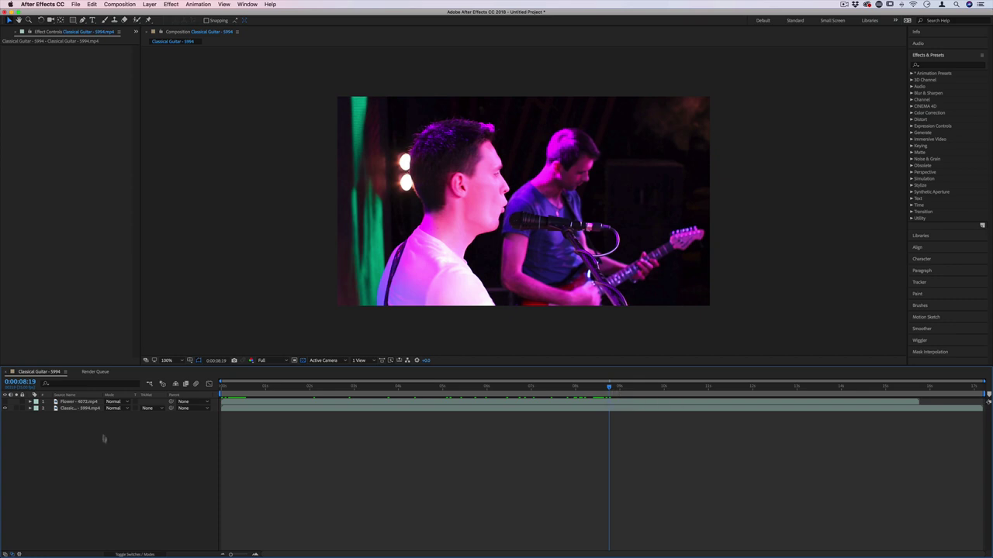
Apply Colorama, found by searching 'colorama', to the Classical Guitar - 5994.mp4 layer, then deselect
left_click(90, 409)
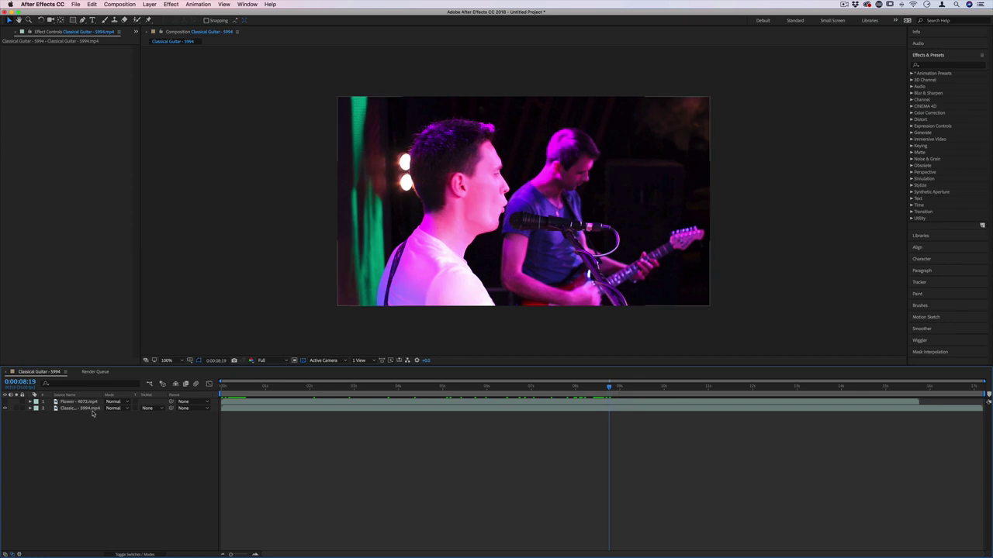
left_click(936, 65)
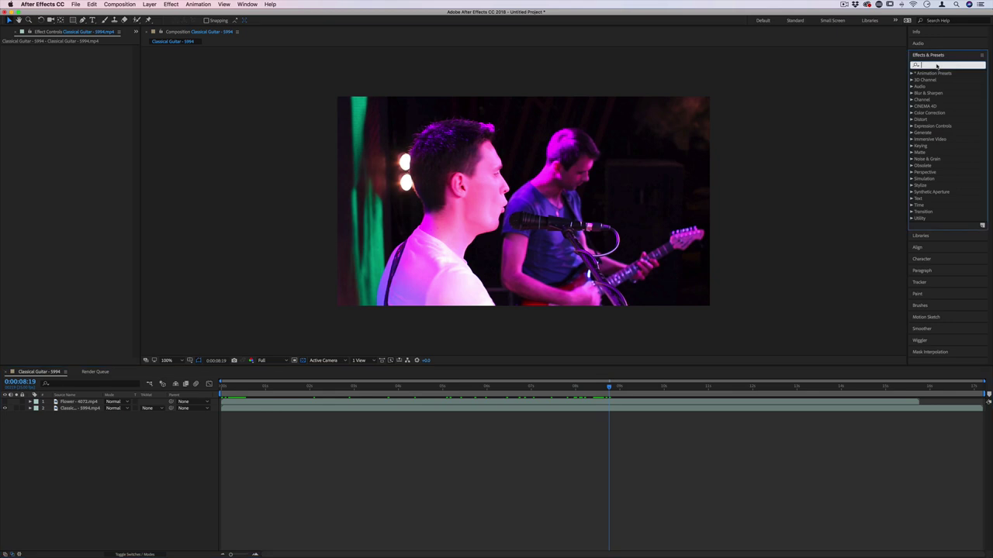
type("colorama")
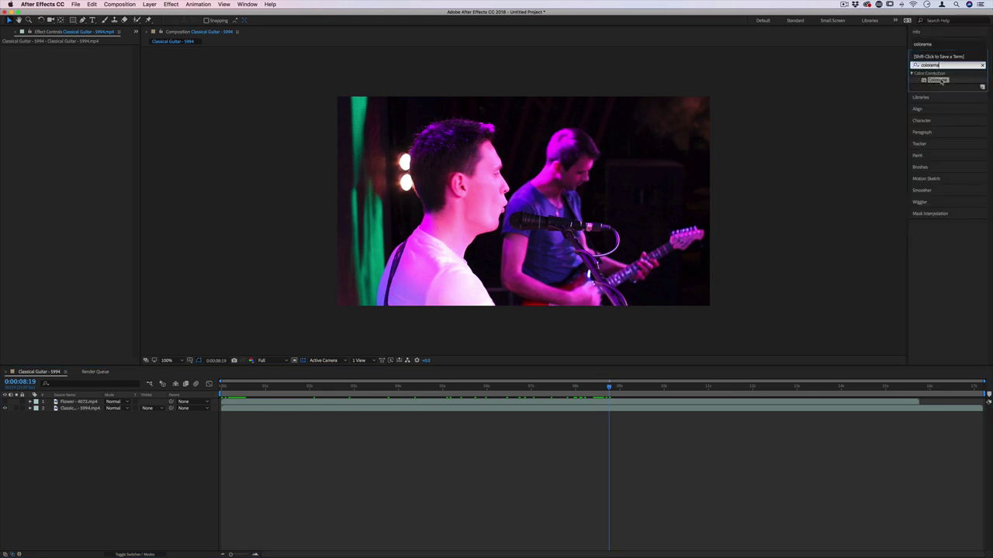
left_click_drag(941, 81, 86, 411)
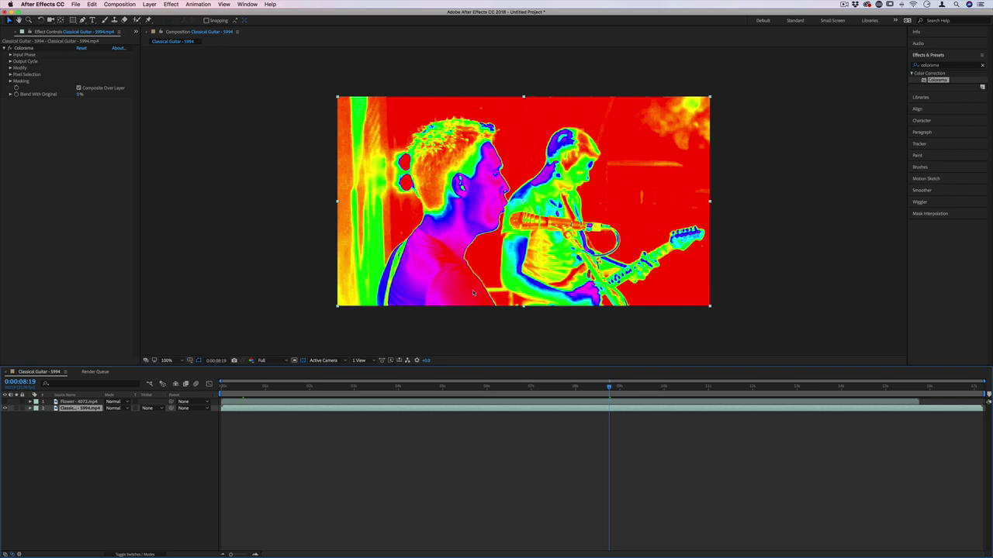
left_click(480, 329)
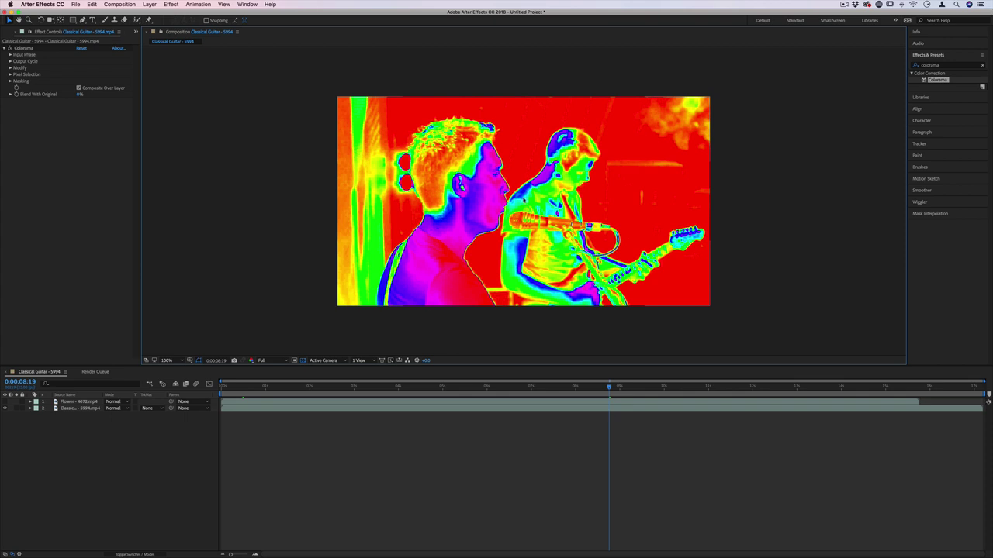
Expand Input Phase, Output Cycle, Modify, Pixel Selection, Masking and Blend, then toggle Colorama off and on
left_click(23, 48)
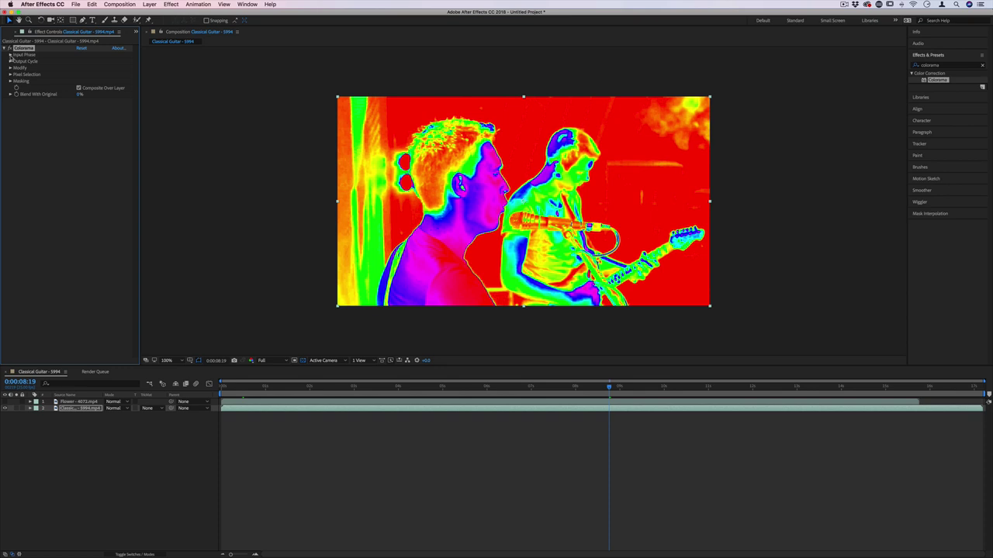
left_click(11, 55)
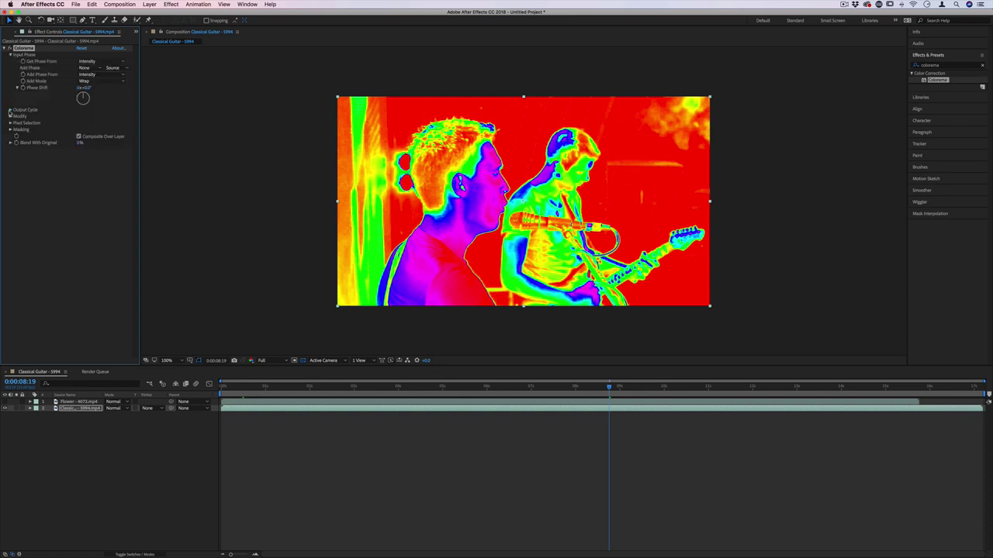
left_click(11, 110)
left_click(10, 223)
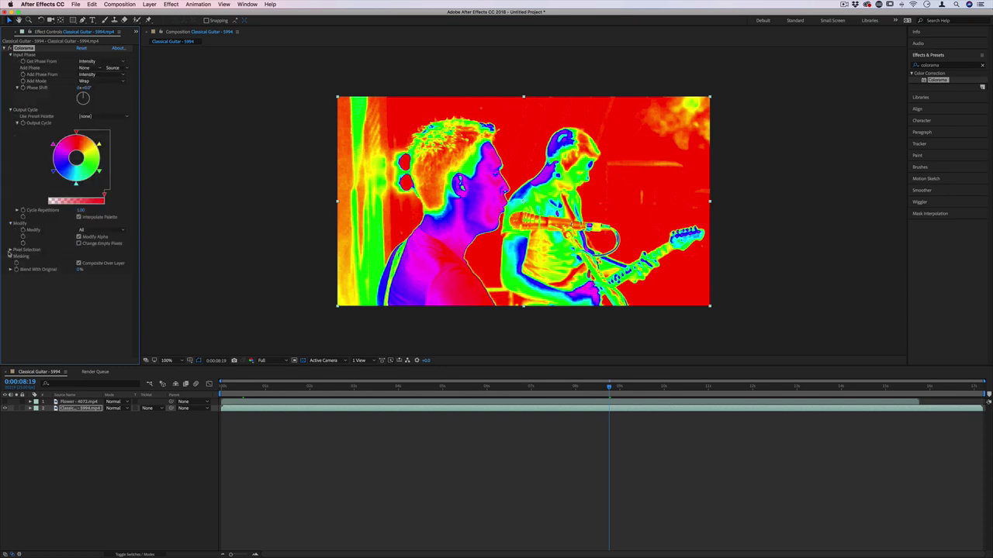
left_click(10, 249)
left_click(11, 283)
left_click(12, 309)
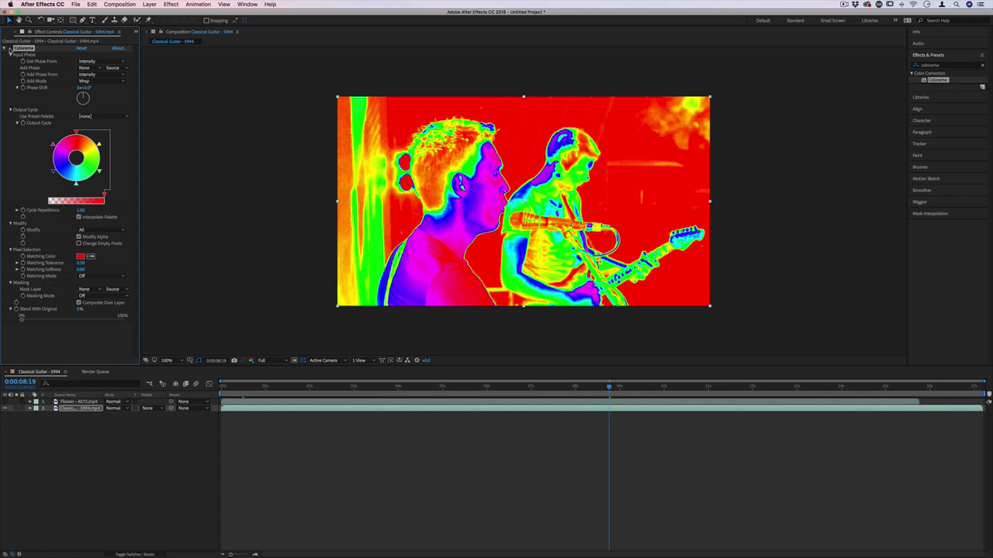
left_click(10, 48)
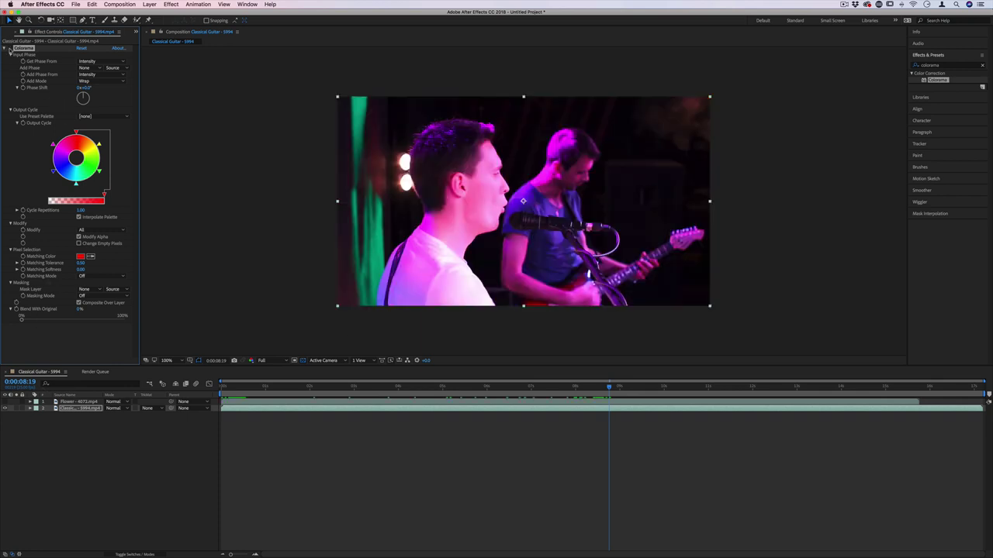
left_click(10, 48)
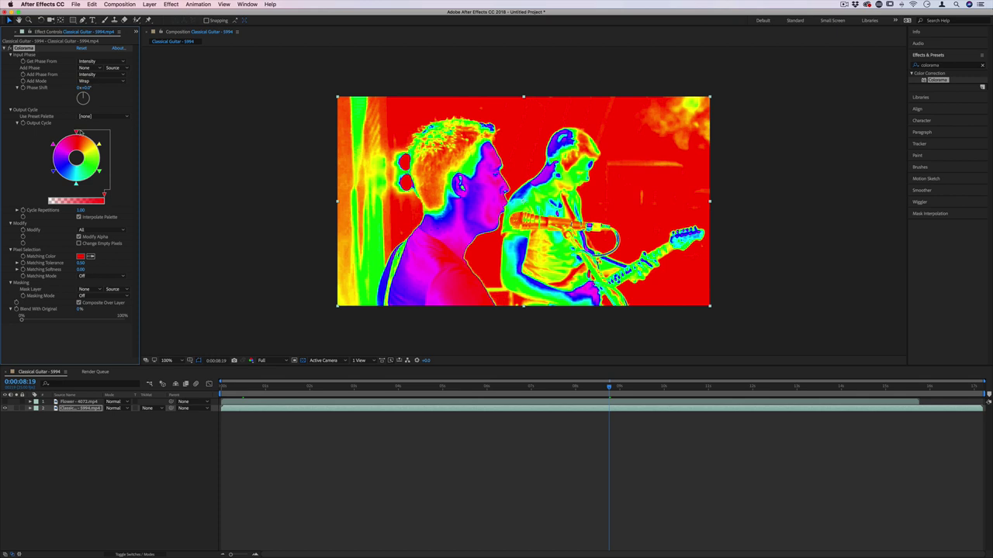
Try the Sunset, RGB, Ramp Red and Ramp Green palettes, ending on Ramp Red, and scrub back slightly
left_click(113, 118)
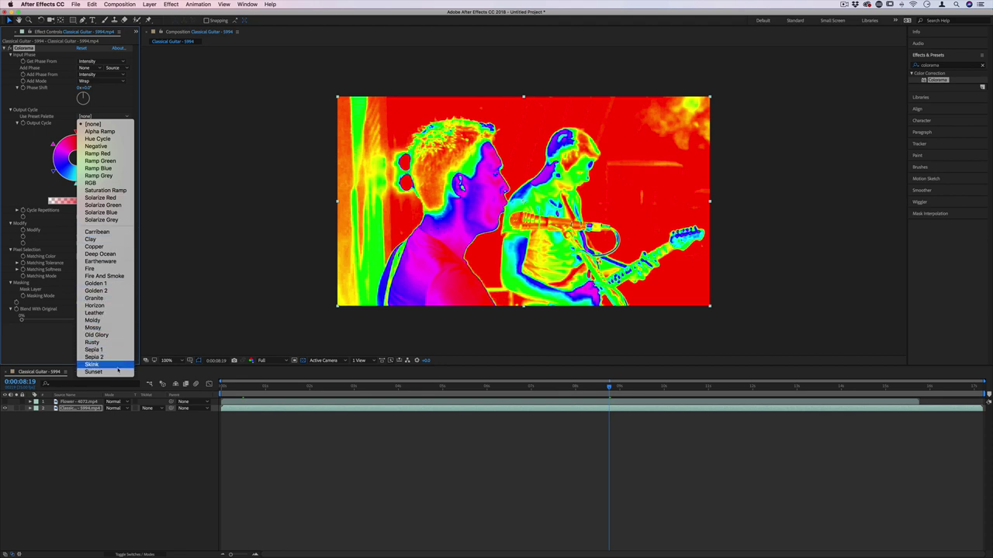
left_click(94, 371)
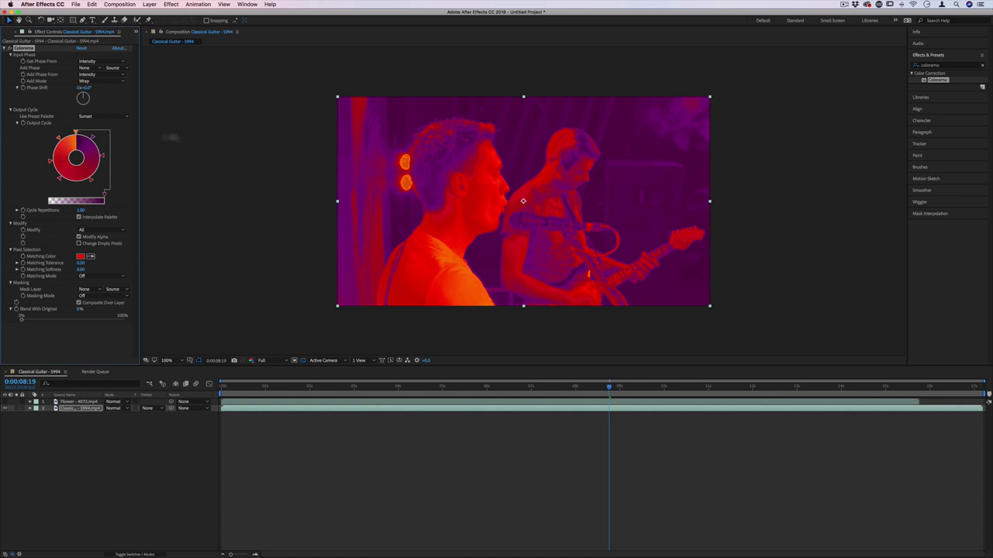
left_click(90, 116)
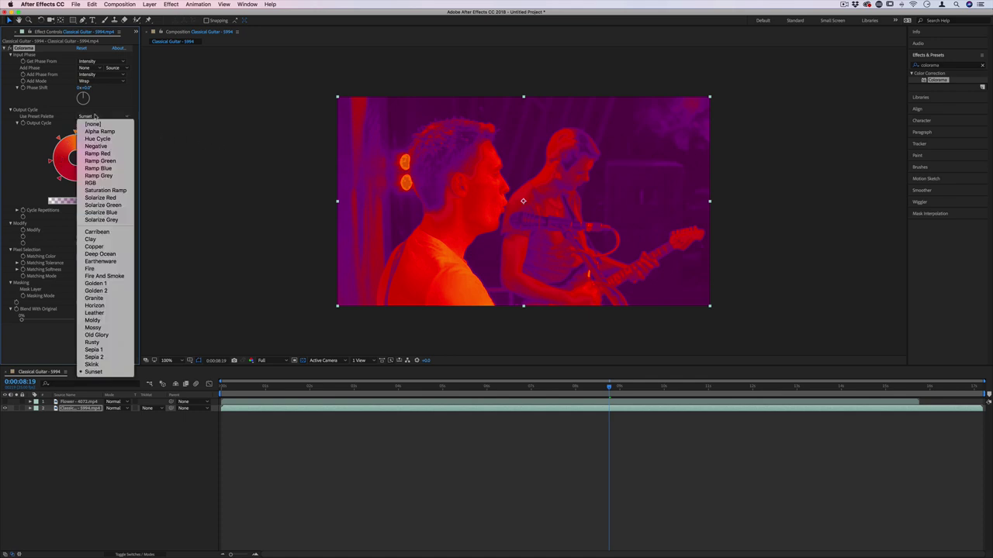
left_click(115, 183)
left_click(109, 116)
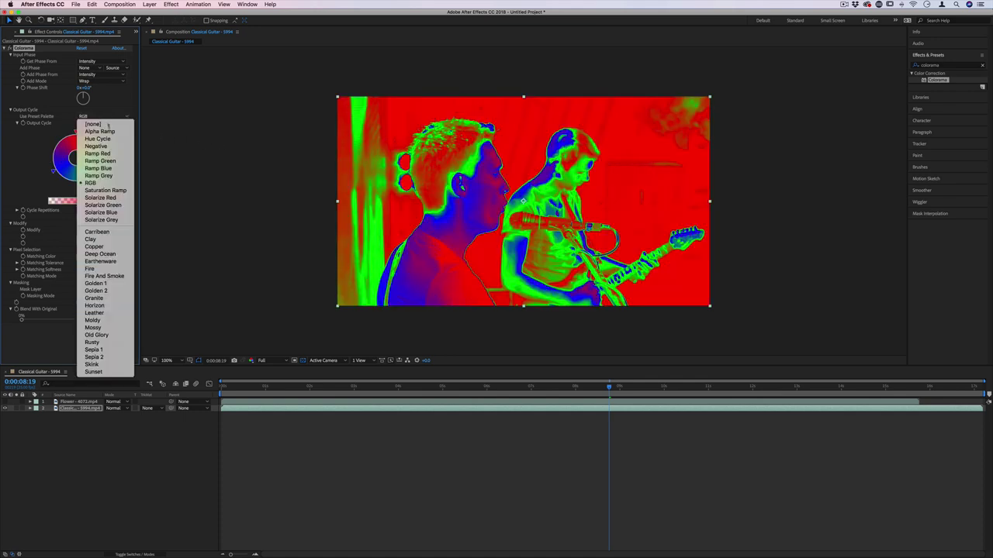
left_click(109, 154)
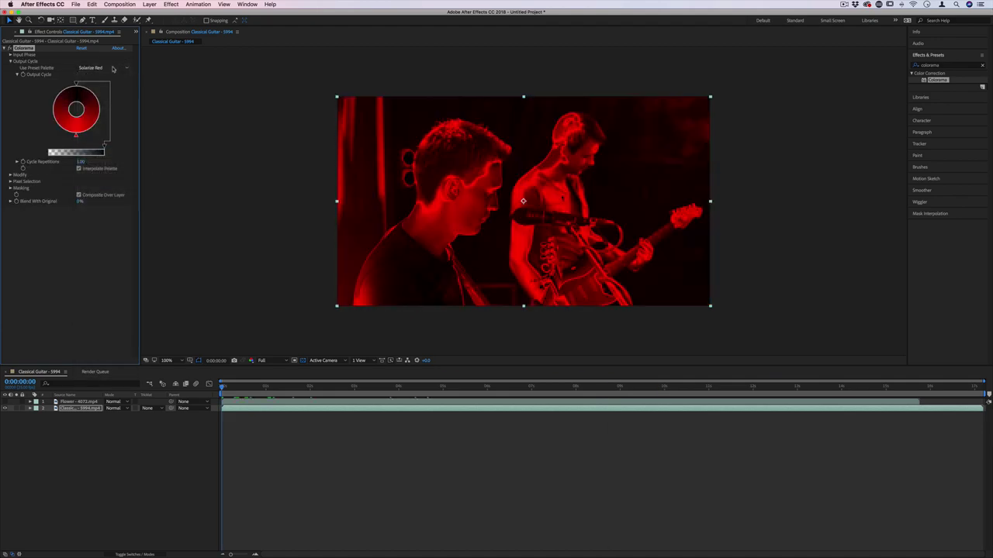
left_click(101, 116)
left_click(108, 137)
left_click(101, 116)
left_click(111, 157)
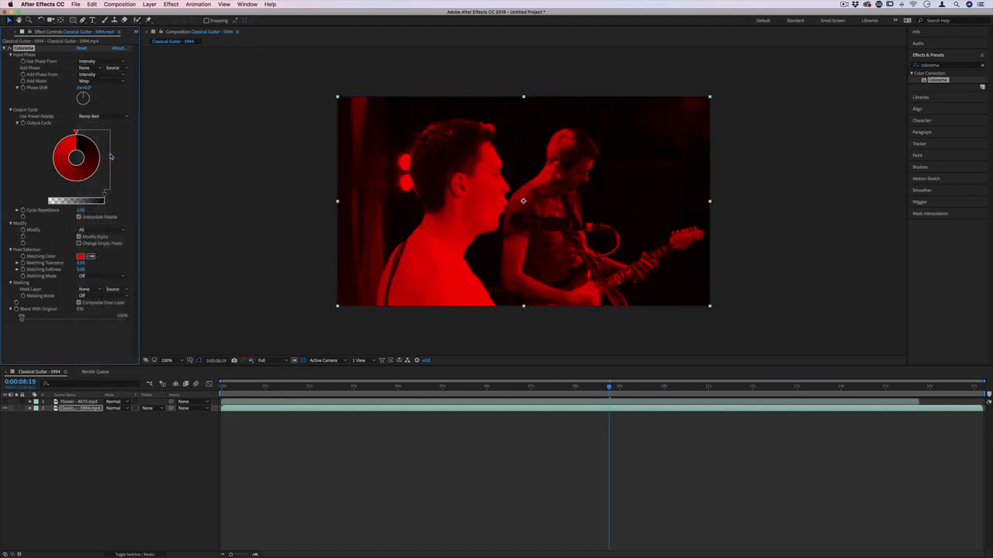
left_click_drag(609, 387, 576, 387)
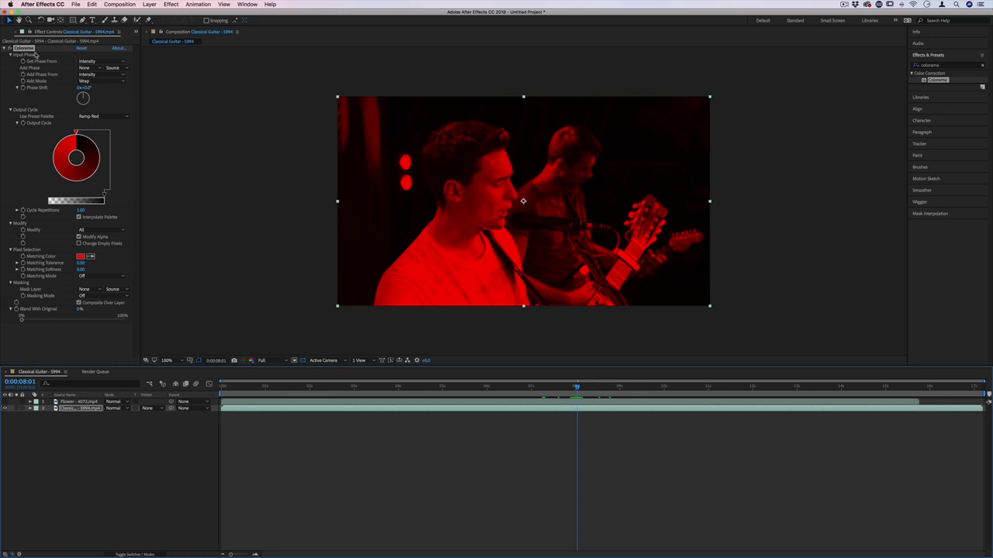
Switch the palette to Hue Cycle and try Get Phase From Red, Green, then back to Intensity
left_click(101, 115)
left_click(114, 139)
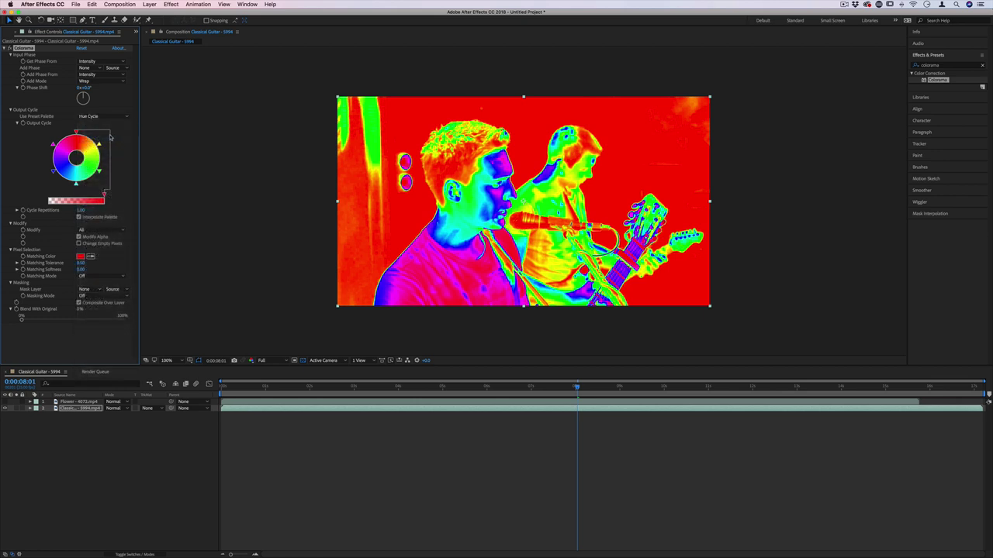
left_click(91, 61)
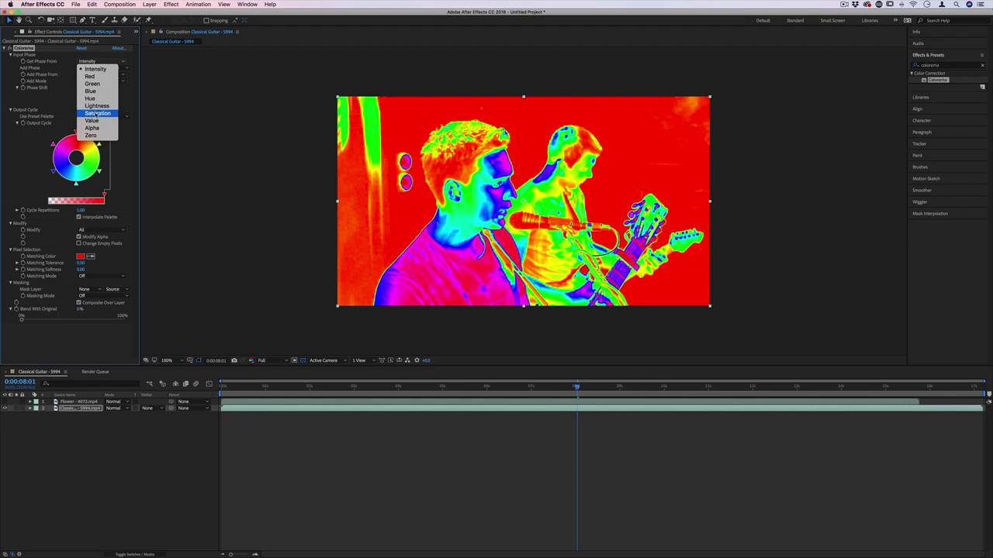
left_click(98, 76)
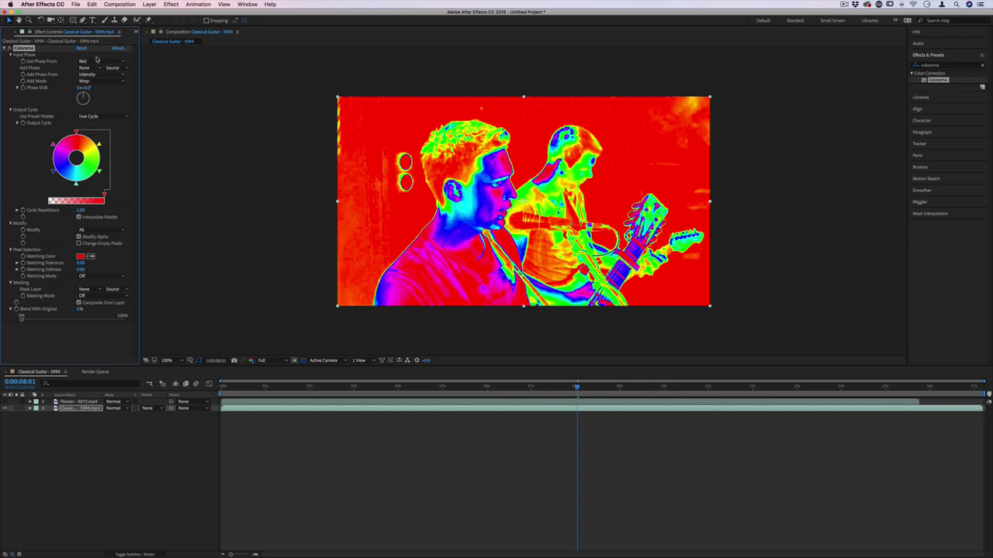
left_click(97, 61)
left_click(100, 76)
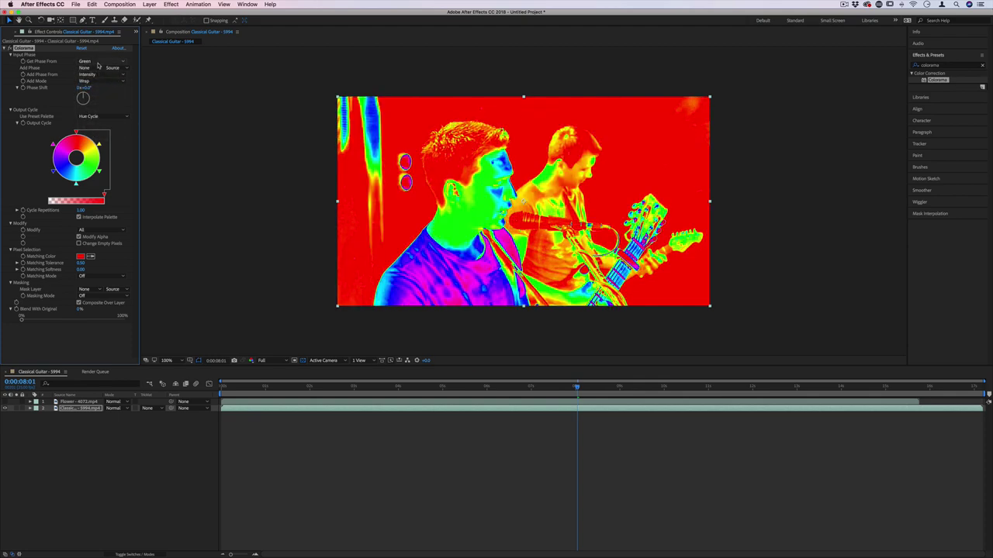
left_click(100, 62)
left_click(89, 68)
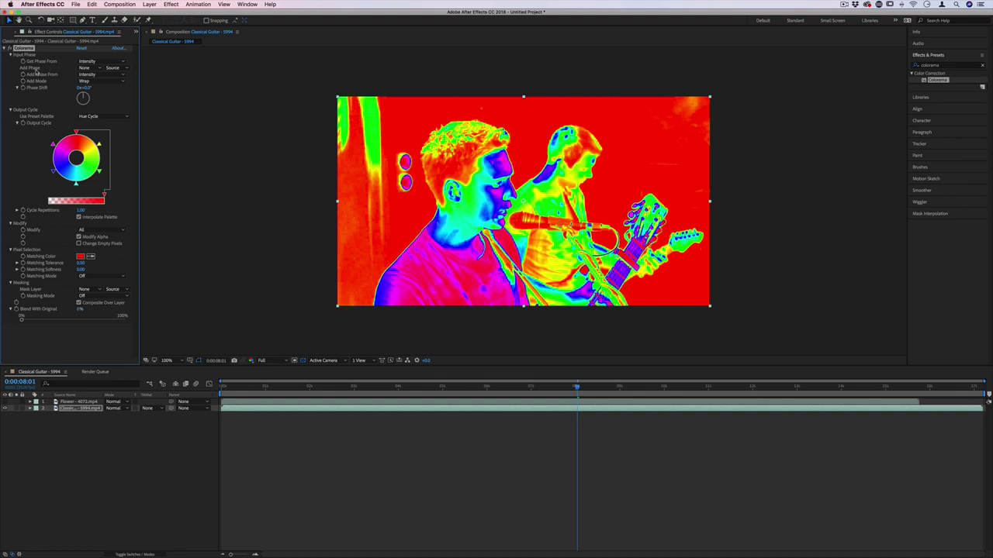
Set Add Phase to the Flower layer, briefly showing and hiding Flower to preview it
left_click(99, 69)
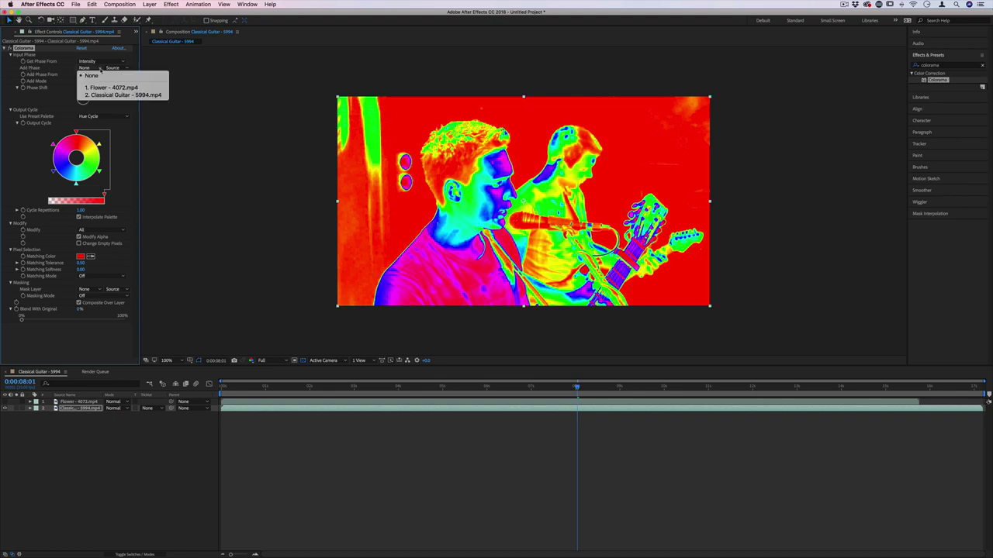
left_click(90, 75)
left_click(115, 68)
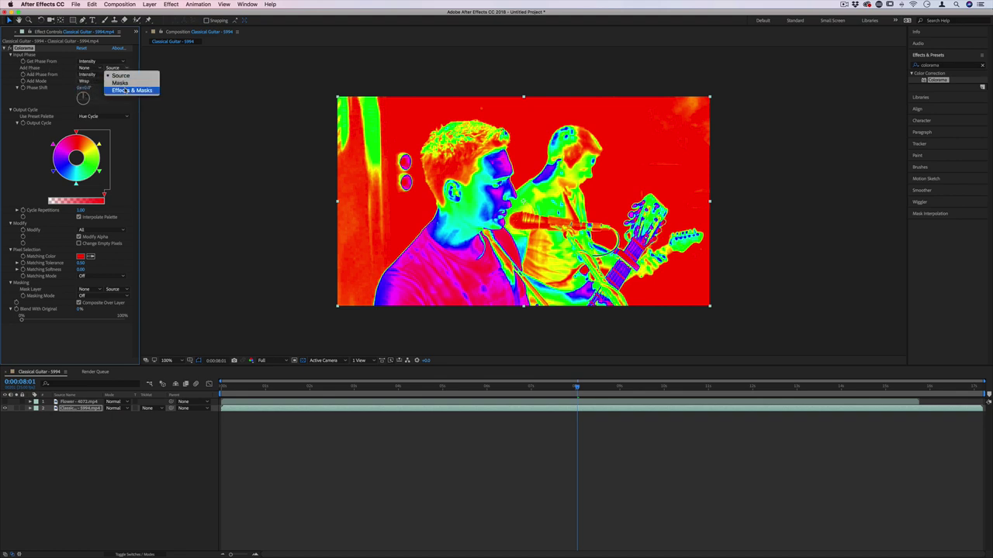
left_click(87, 68)
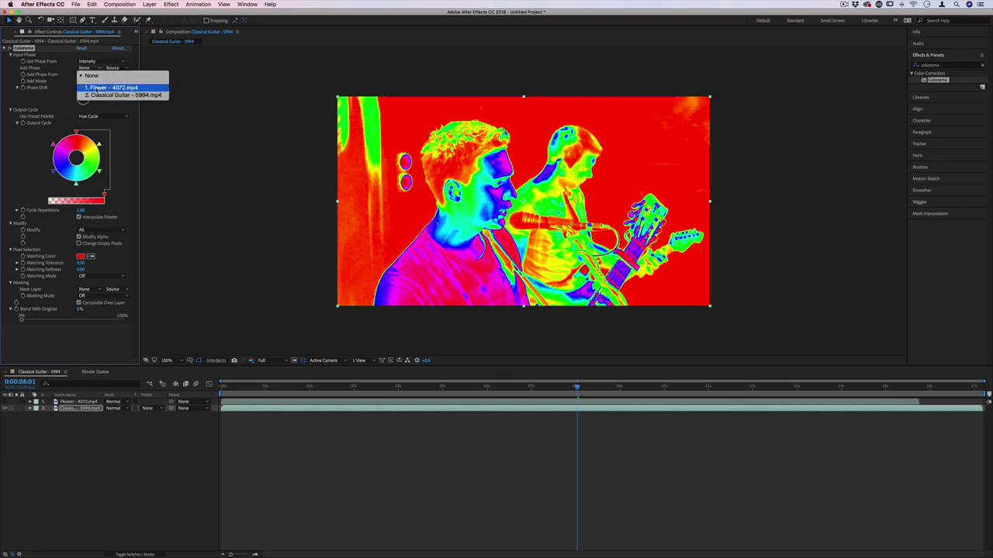
left_click(100, 87)
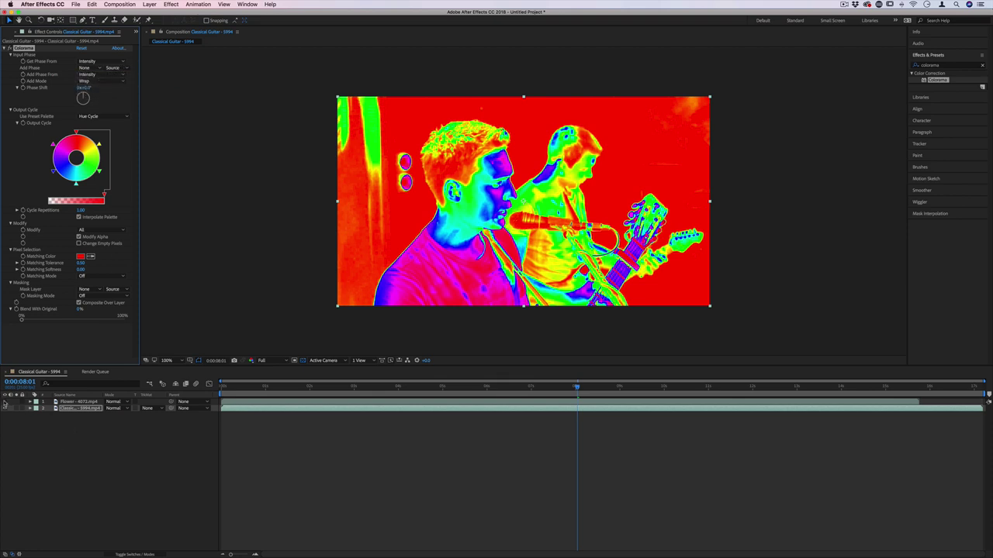
left_click(4, 401)
left_click(4, 402)
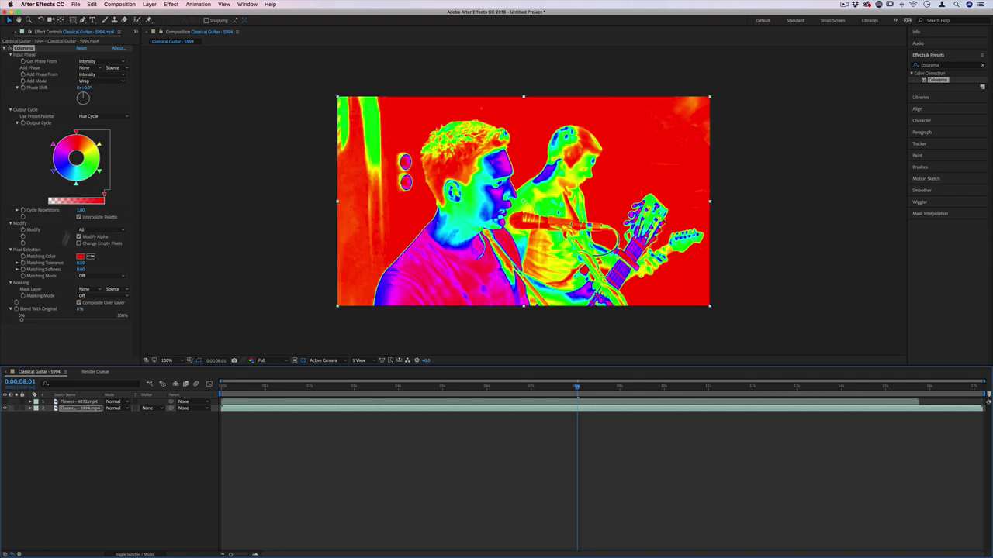
left_click(87, 69)
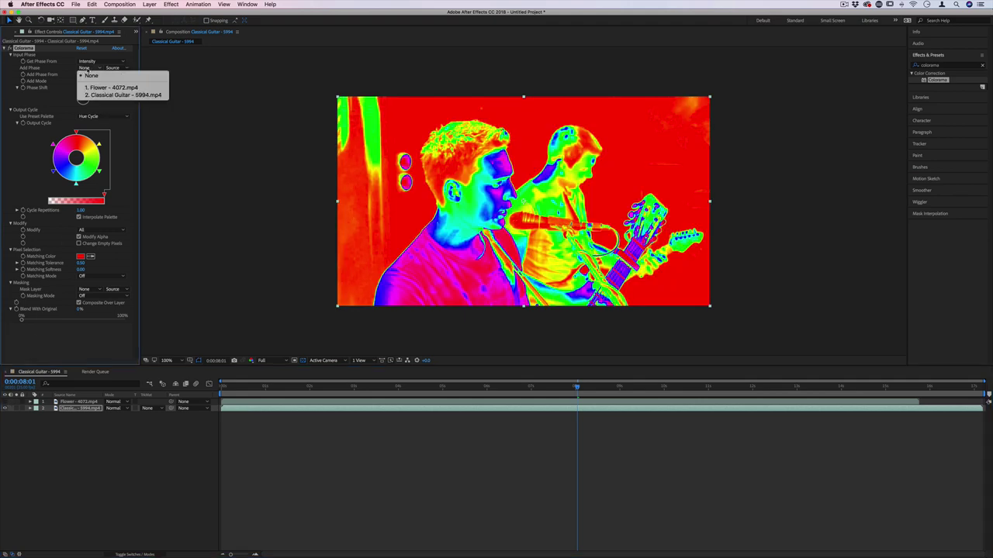
left_click(113, 89)
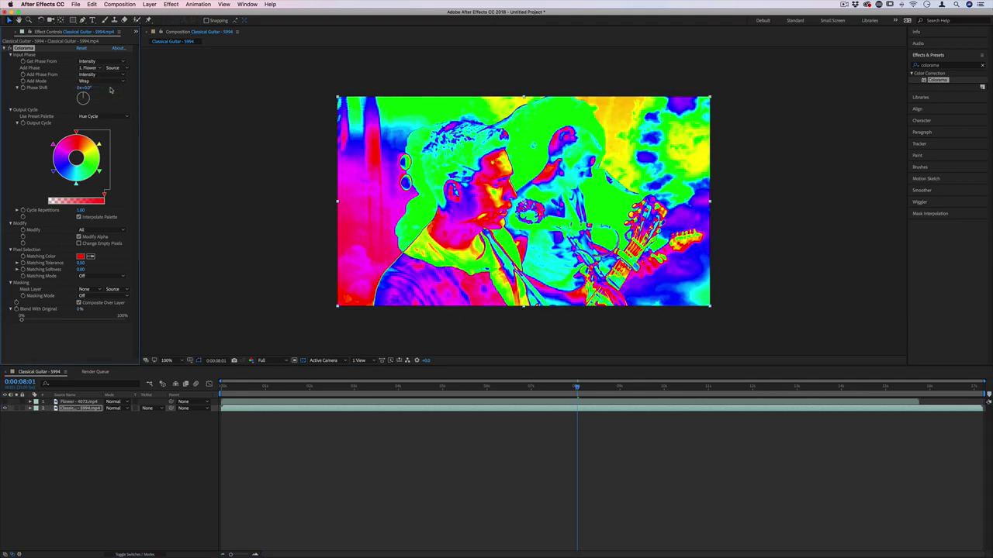
Scrub to an earlier frame and turn the Phase Shift dial until colours go red and pink
left_click_drag(576, 386, 513, 391)
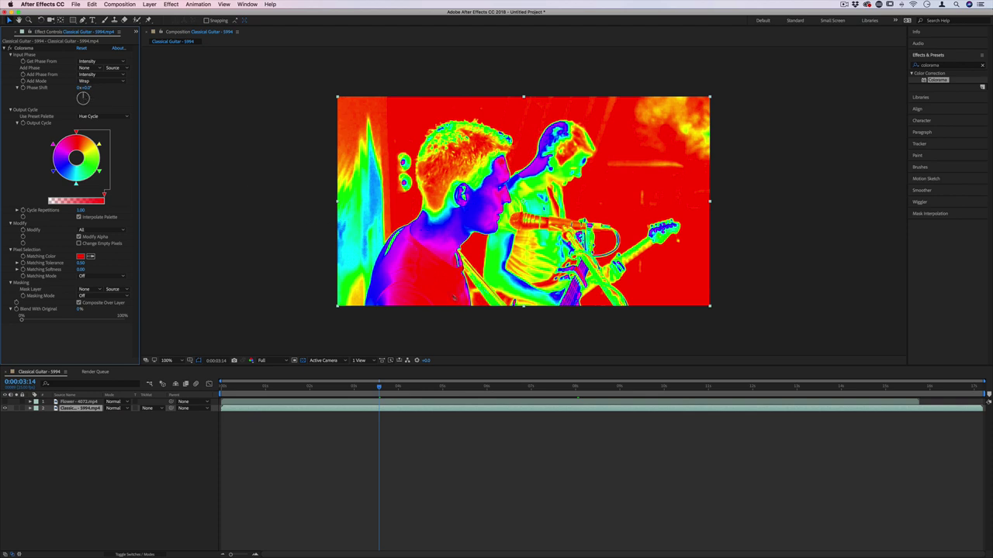
left_click_drag(83, 94, 66, 115)
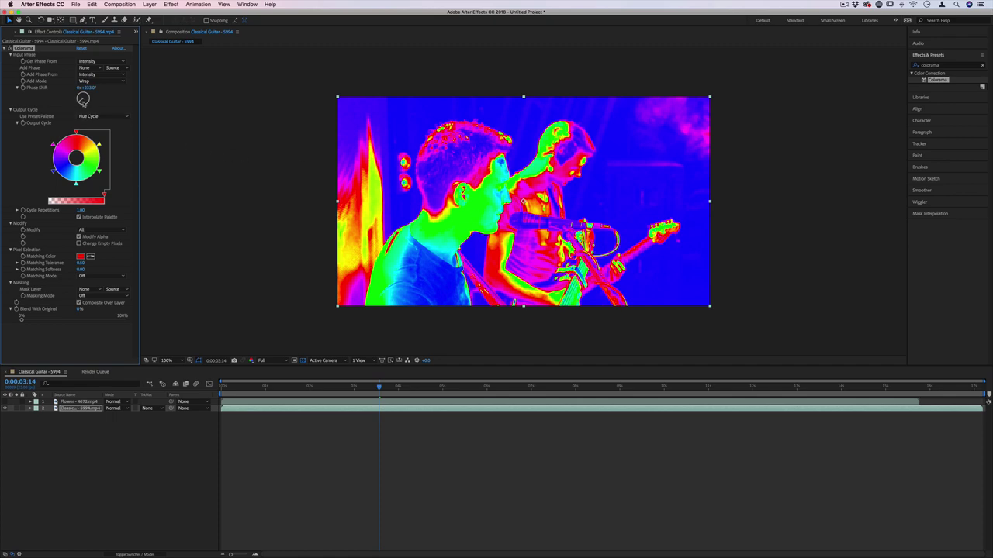
left_click_drag(82, 103, 86, 61)
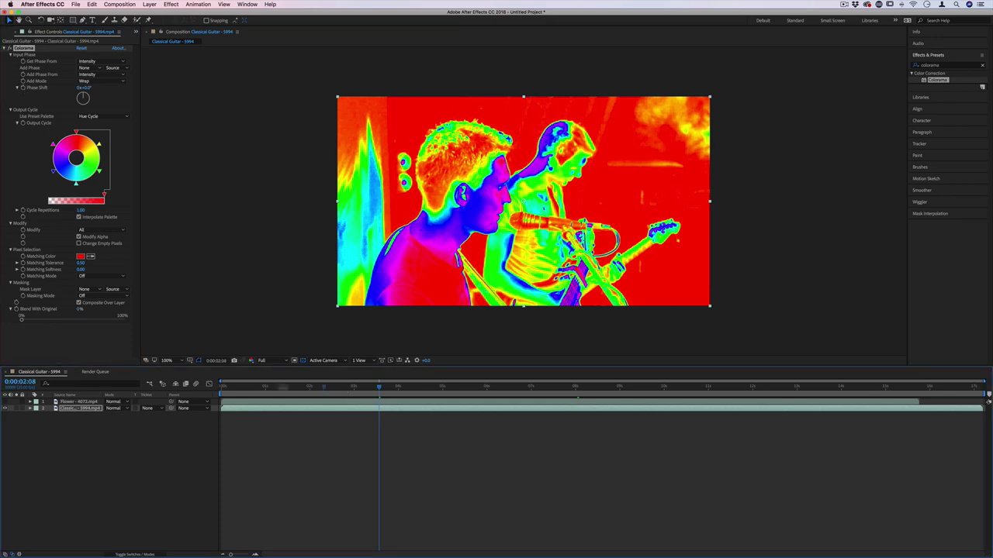
Keyframe Phase Shift at 0:00:00:00 and about 1x+103° later, then play back the cycle
key("Home")
left_click(23, 87)
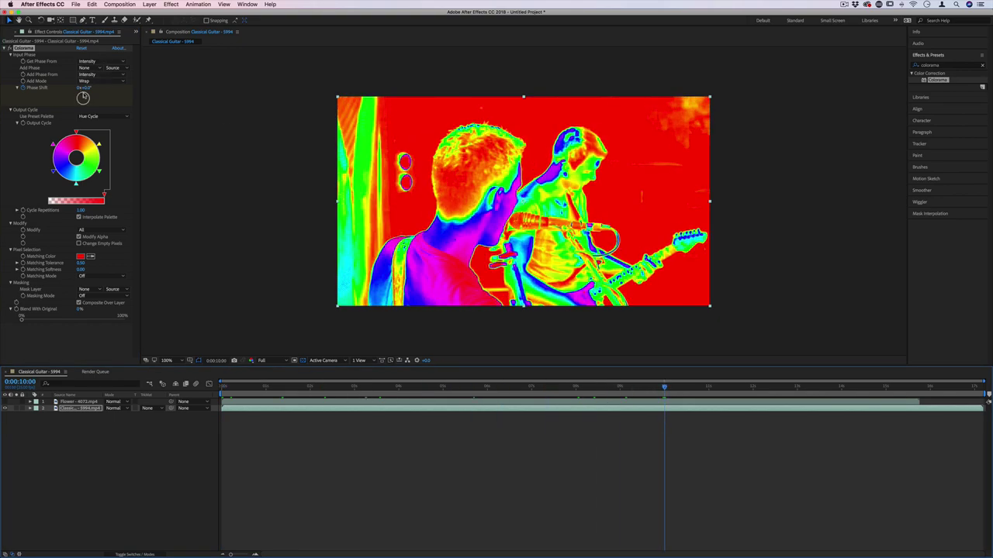
mouse_move(83, 97)
left_mouse_down()
mouse_move(90, 109)
mouse_move(83, 86)
mouse_move(82, 95)
left_mouse_up()
left_click_drag(532, 386, 256, 380)
key("space")
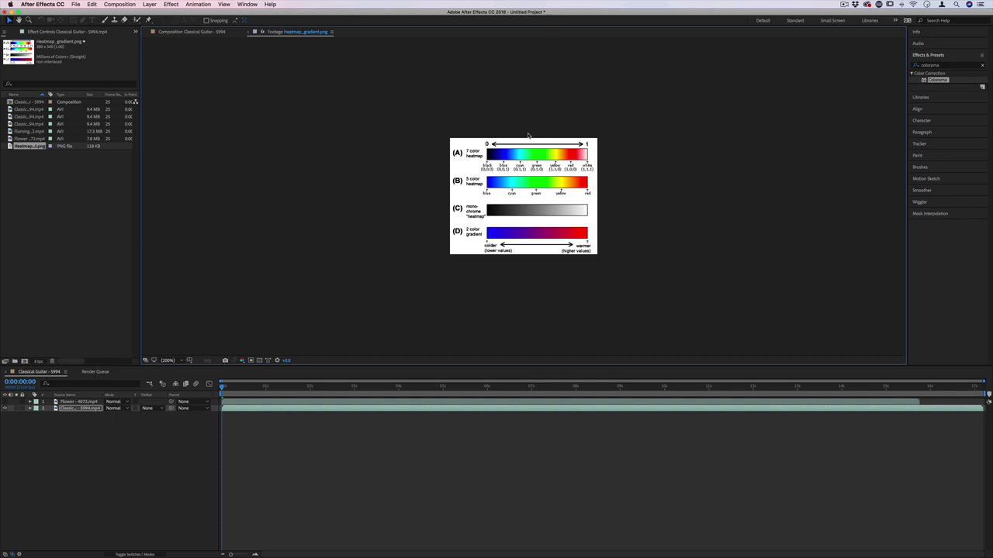
Back in the guitar composition, move an Output Cycle colour stop and set it to white, then black
left_click(143, 32)
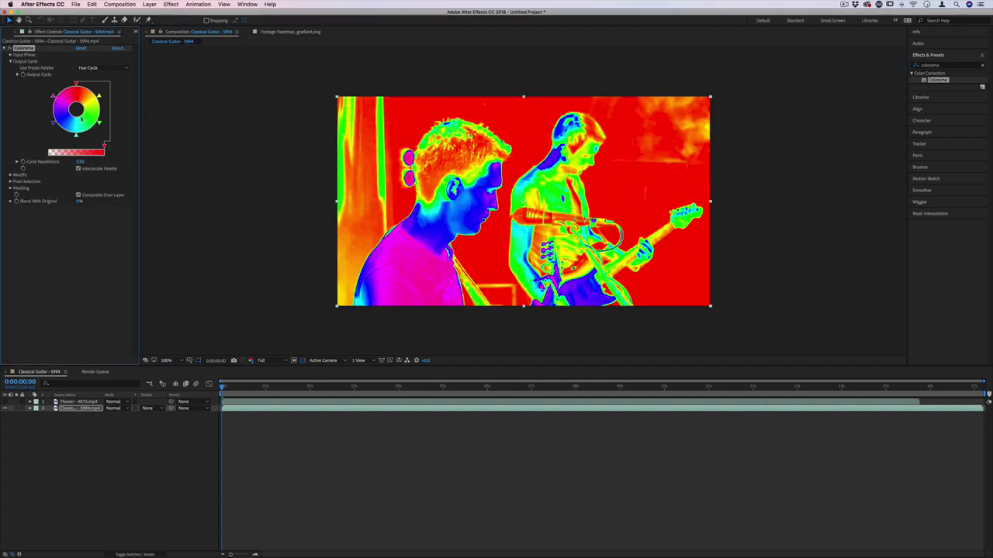
left_click_drag(76, 84, 79, 86)
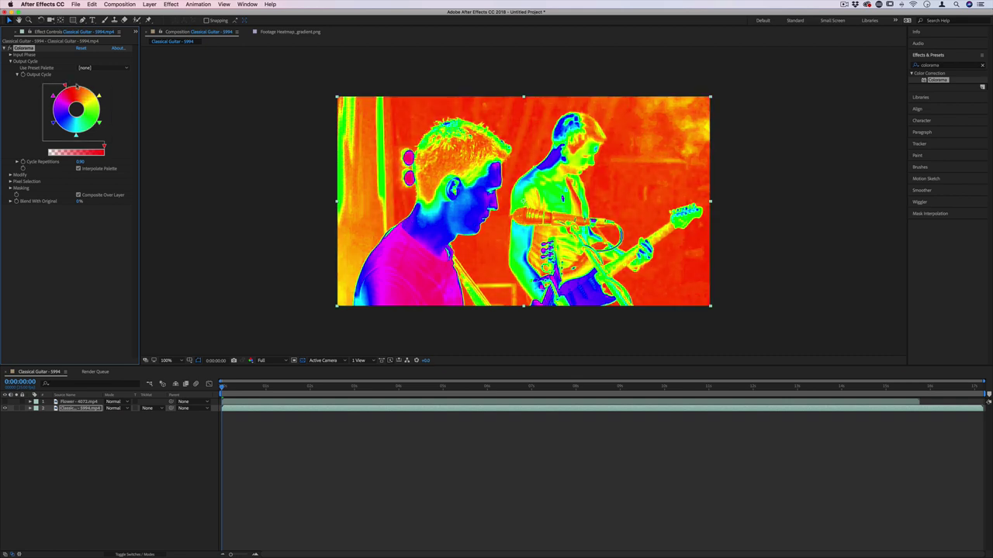
double_click(78, 84)
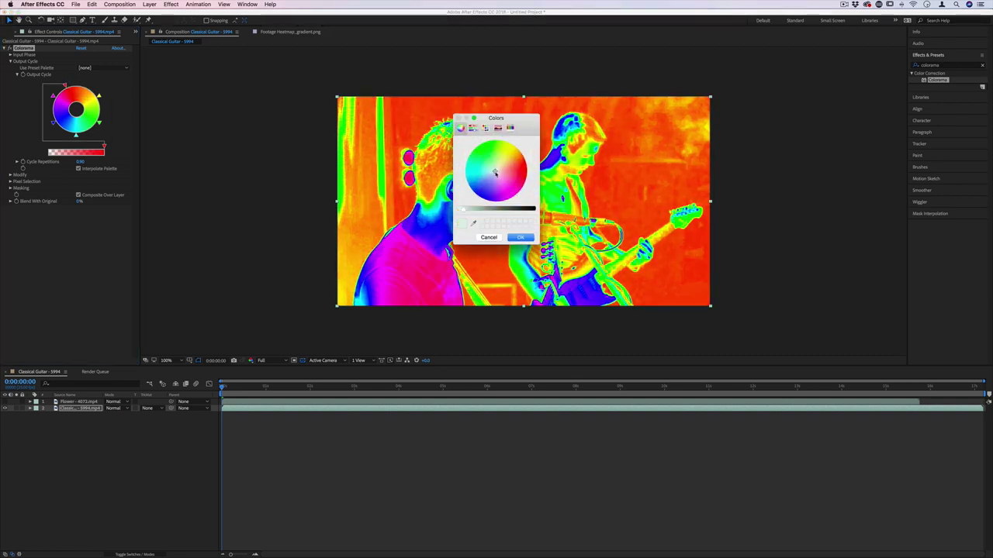
left_click(494, 171)
left_click(510, 237)
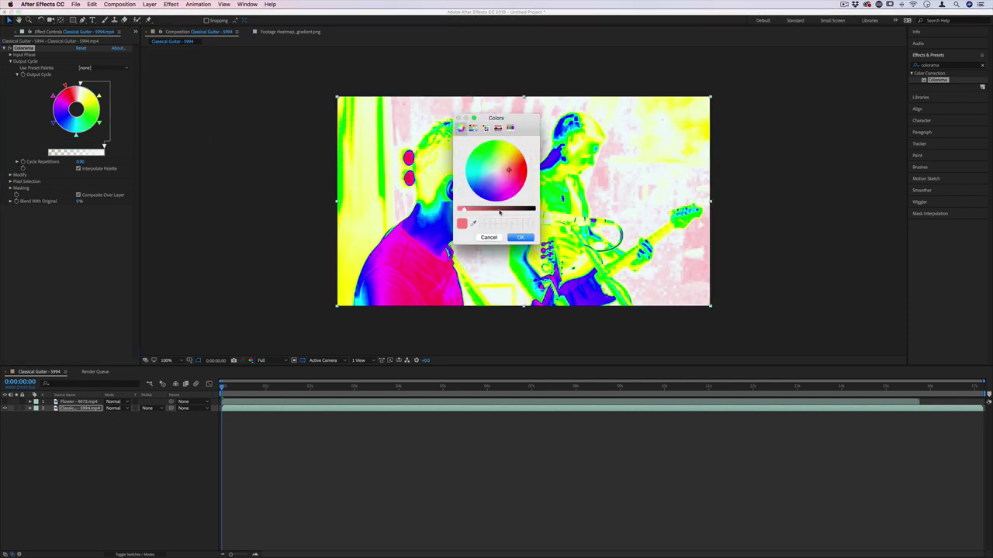
left_click_drag(500, 208, 464, 208)
left_click(518, 239)
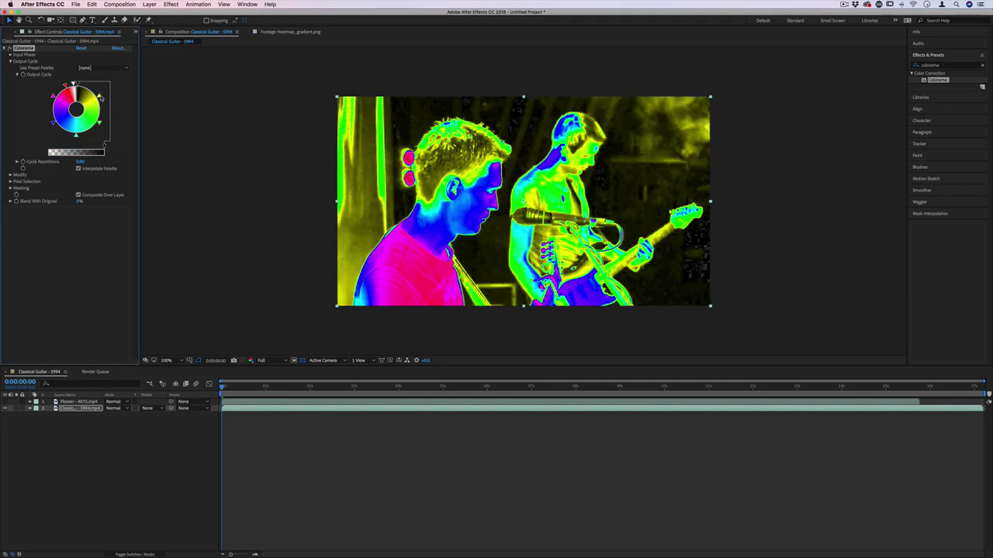
Darken another colour stop, then move a stop around the cycle and make it yellow
double_click(99, 94)
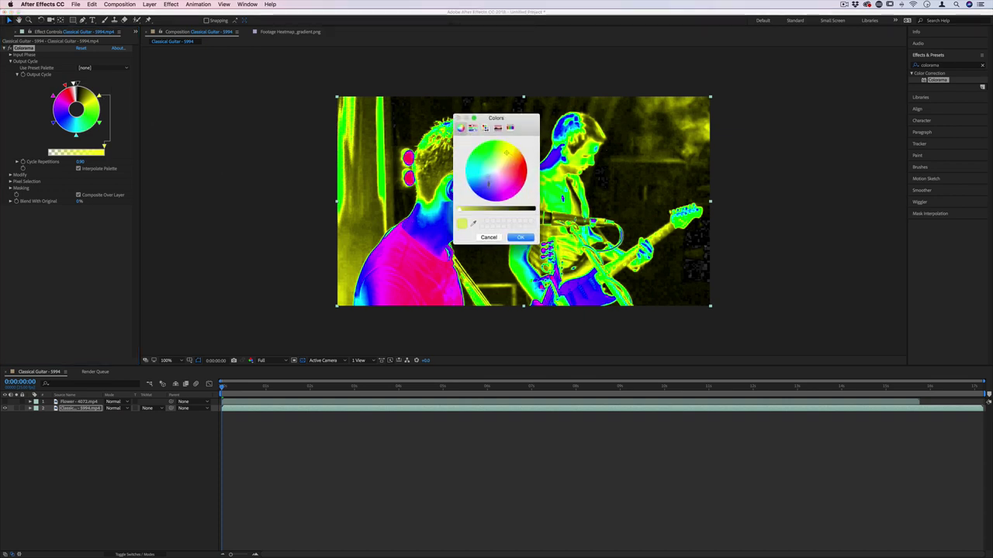
left_click_drag(498, 208, 516, 211)
key("Return")
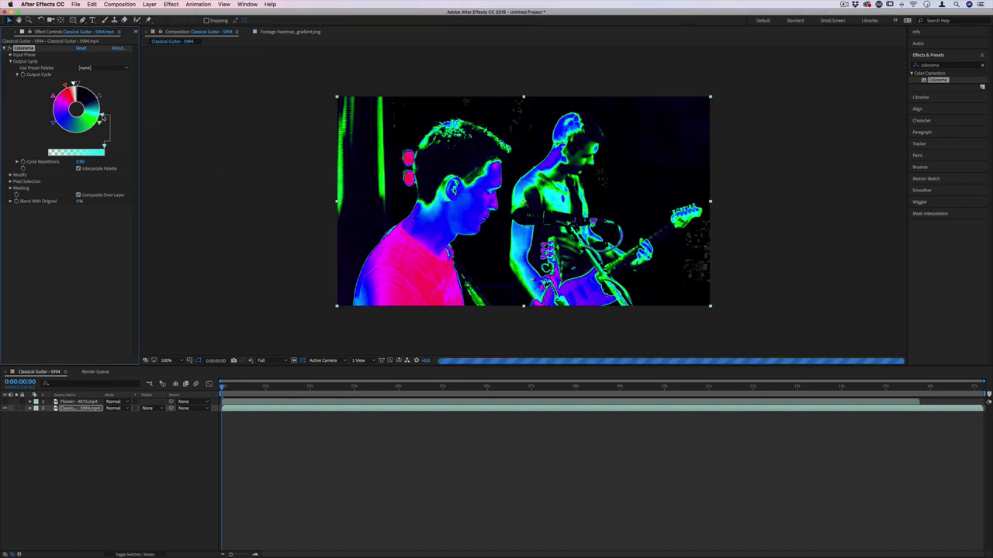
mouse_move(100, 124)
left_mouse_down()
mouse_move(67, 139)
mouse_move(56, 130)
left_mouse_up()
double_click(56, 130)
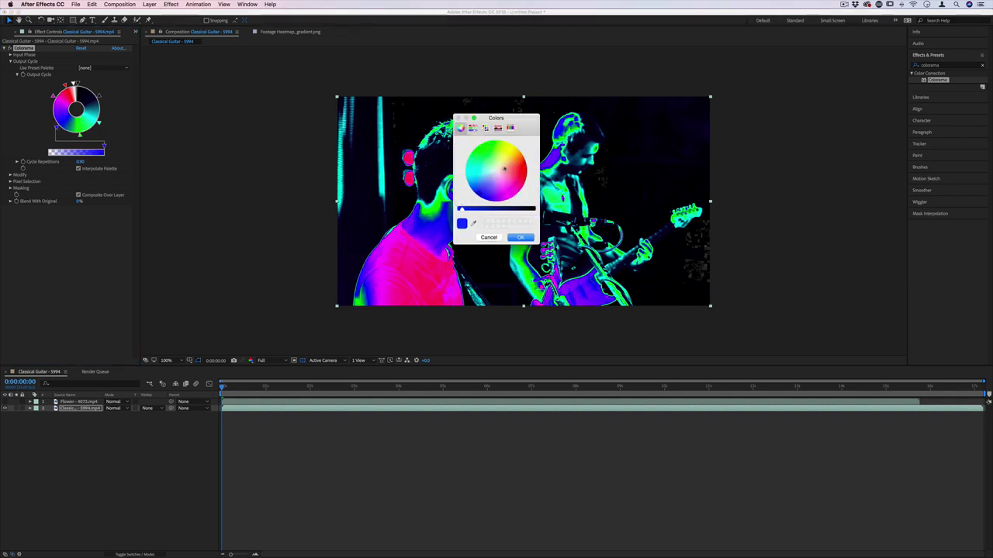
left_click_drag(506, 165, 511, 144)
left_click(519, 237)
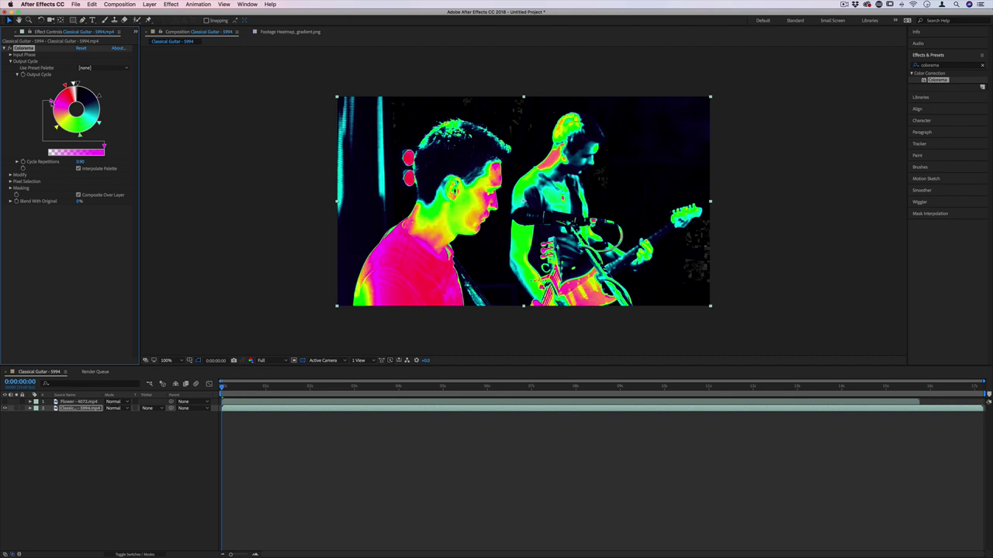
Remove the pink stop, add a new stop with adjusted brightness, and tweak for a dark red background
left_click_drag(51, 101, 13, 100)
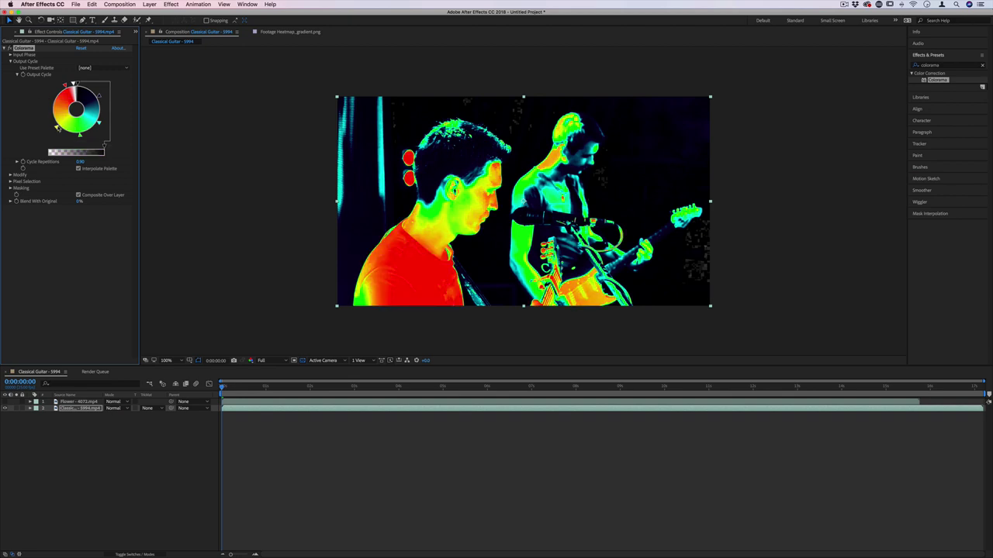
left_click_drag(58, 129, 99, 99)
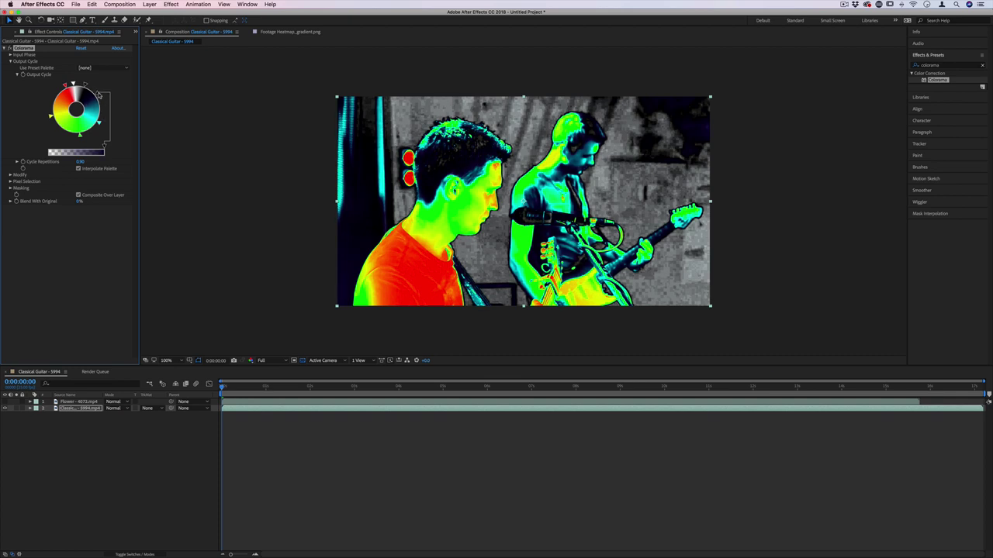
double_click(99, 95)
left_click_drag(512, 228, 502, 227)
left_click(521, 254)
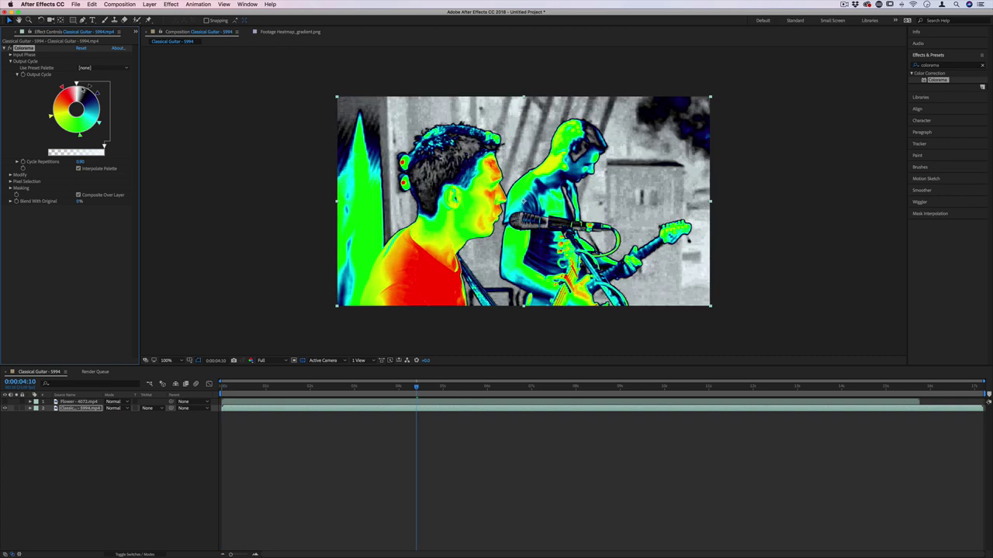
left_click_drag(77, 80, 75, 82)
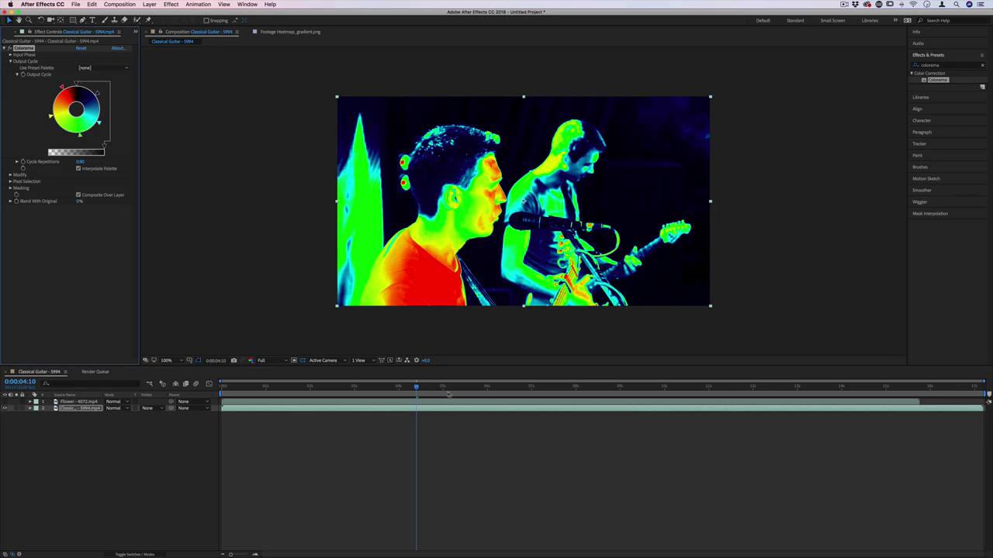
Scrub through later frames, up to around 9 seconds, to review the two-tone look
left_click_drag(416, 387, 570, 389)
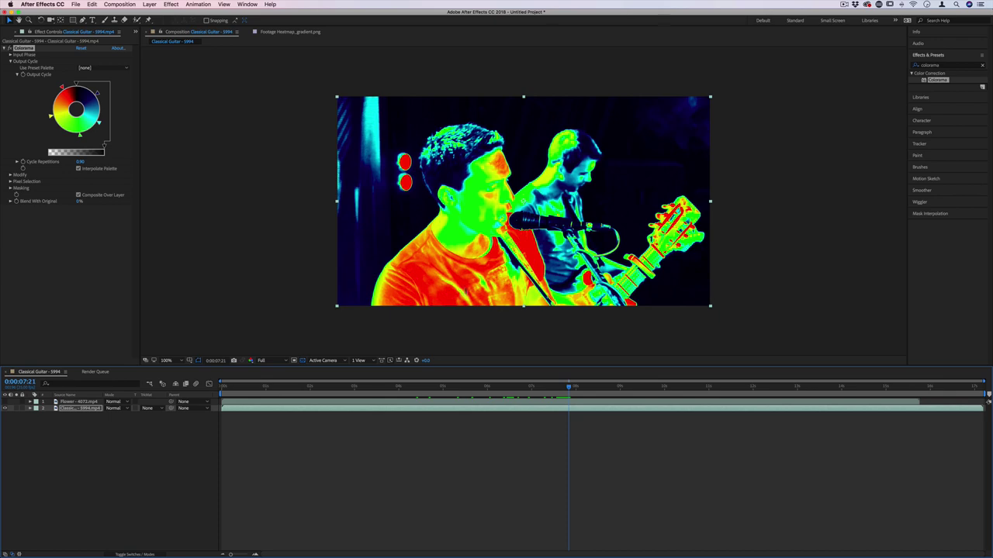
left_click_drag(573, 386, 732, 388)
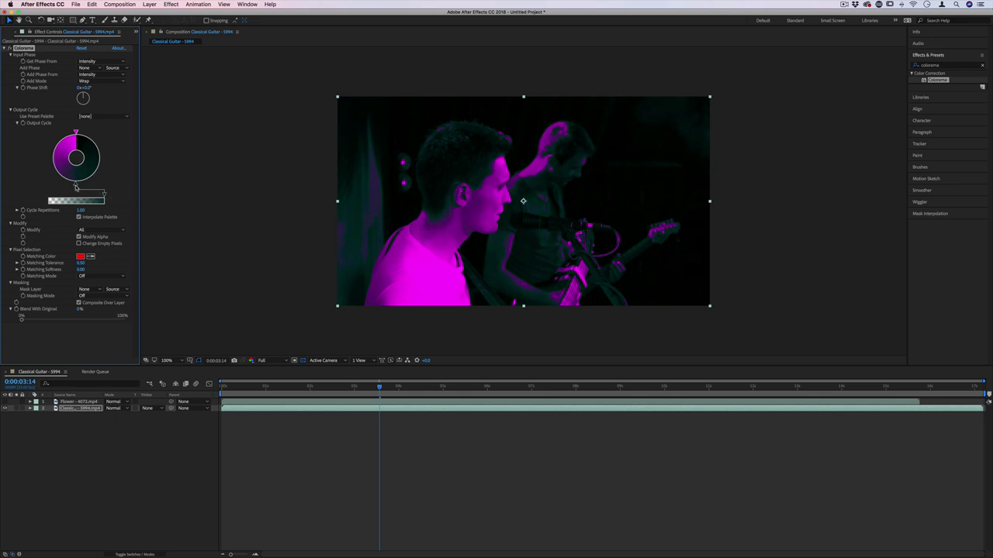
Lower part of the Output Cycle's alpha bar to make it transparent, then review earlier frames
left_click_drag(104, 196, 32, 196)
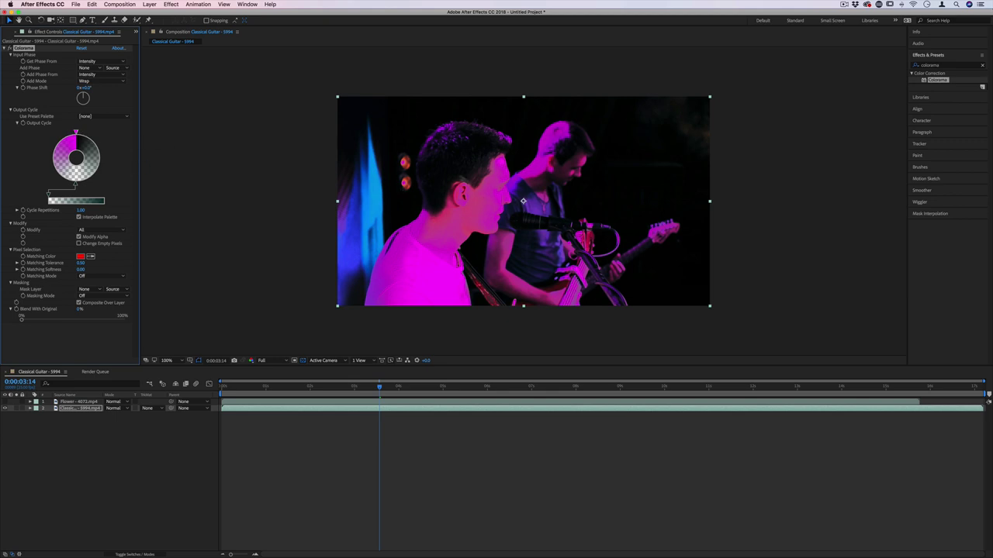
left_click_drag(343, 388, 449, 386)
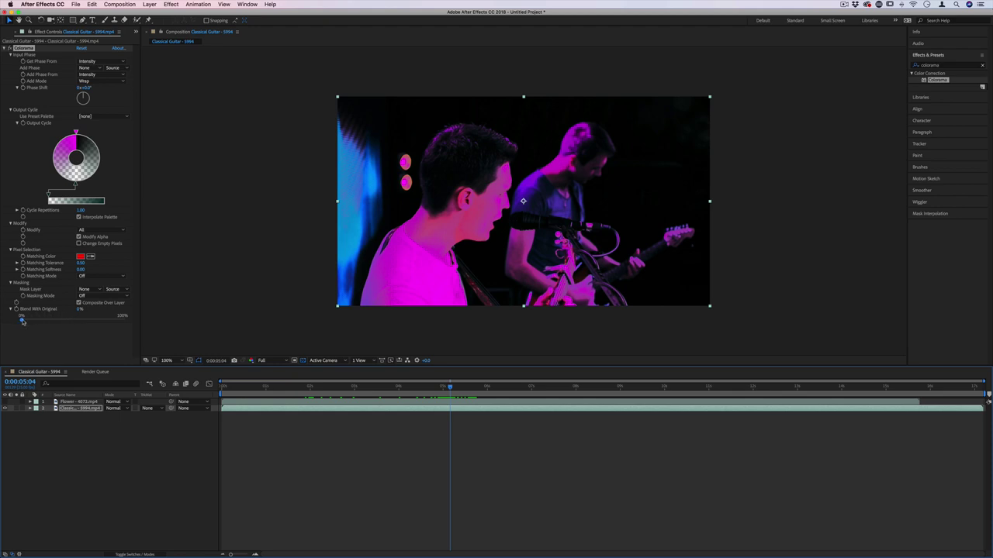
Preview Blend With Original at 66% with playback and scrubbing, then set it back to 0%
left_click_drag(22, 321, 156, 322)
left_click(365, 385)
key("space")
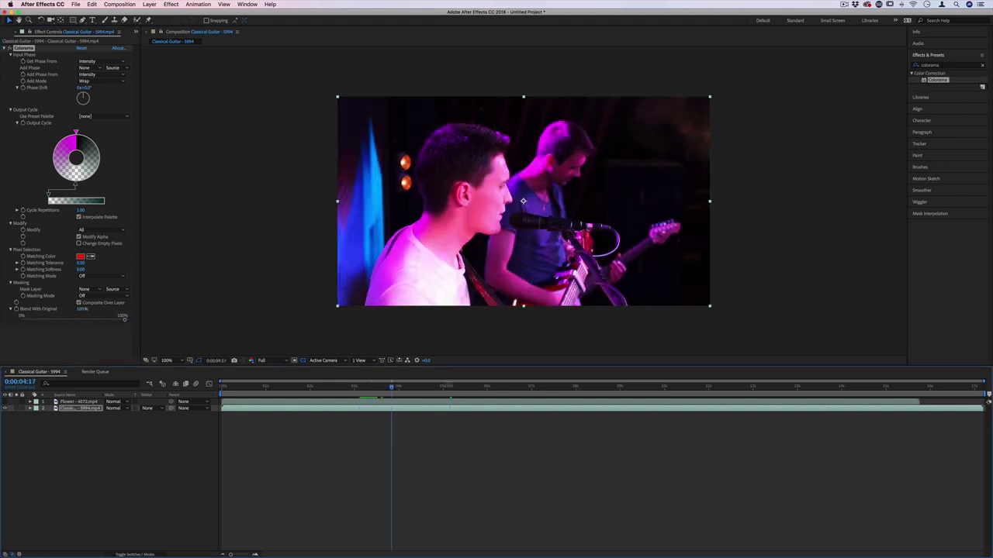
left_click_drag(458, 384, 500, 386)
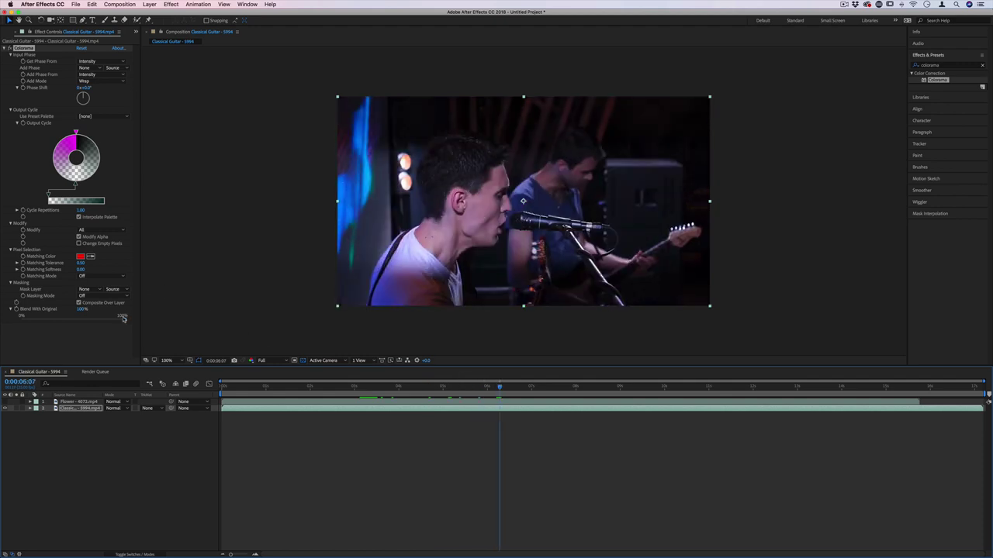
left_click_drag(123, 320, 2, 319)
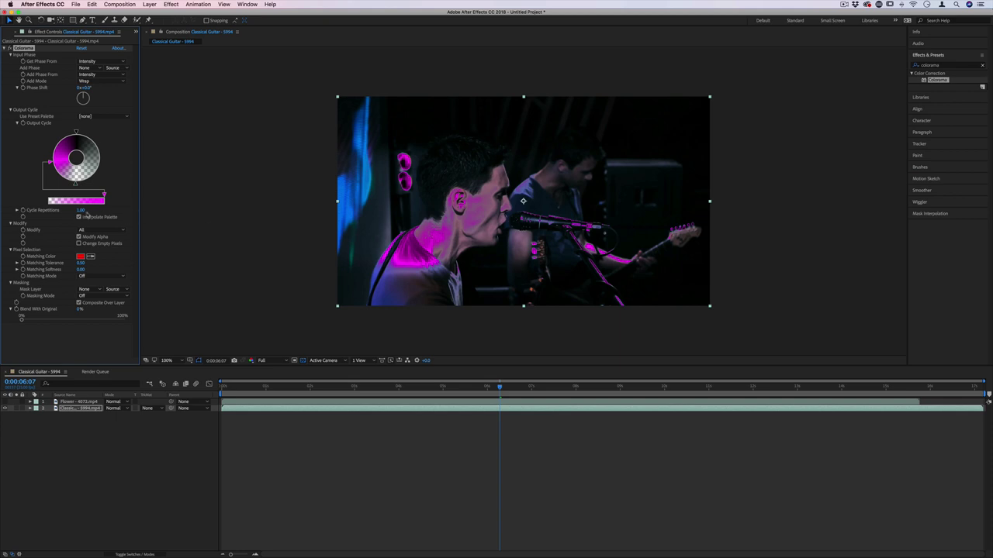
Set Colorama Cycle Repetitions to about 2.1 and turn the Input Phase Shift to about 151°
left_click_drag(81, 210, 83, 211)
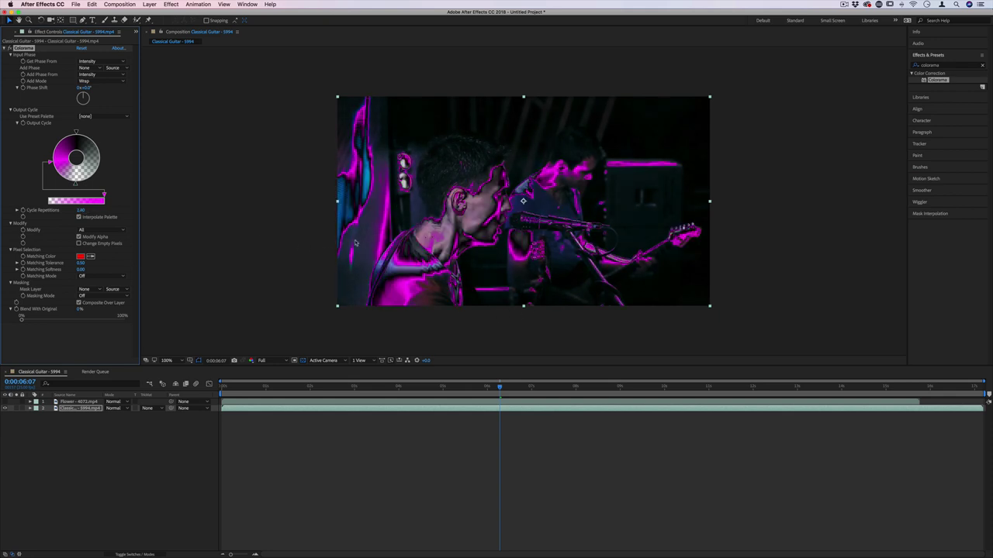
left_click_drag(83, 93, 133, 191)
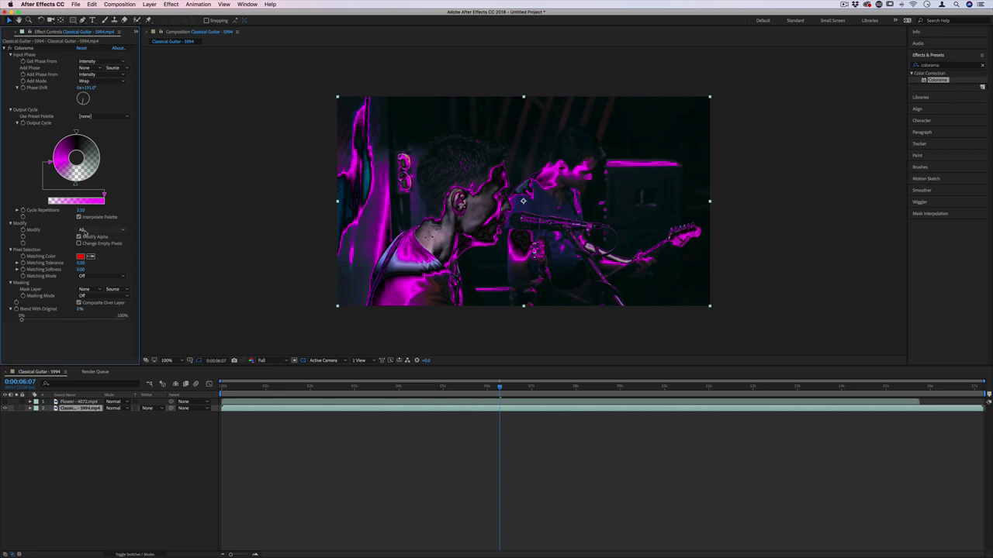
left_click(82, 230)
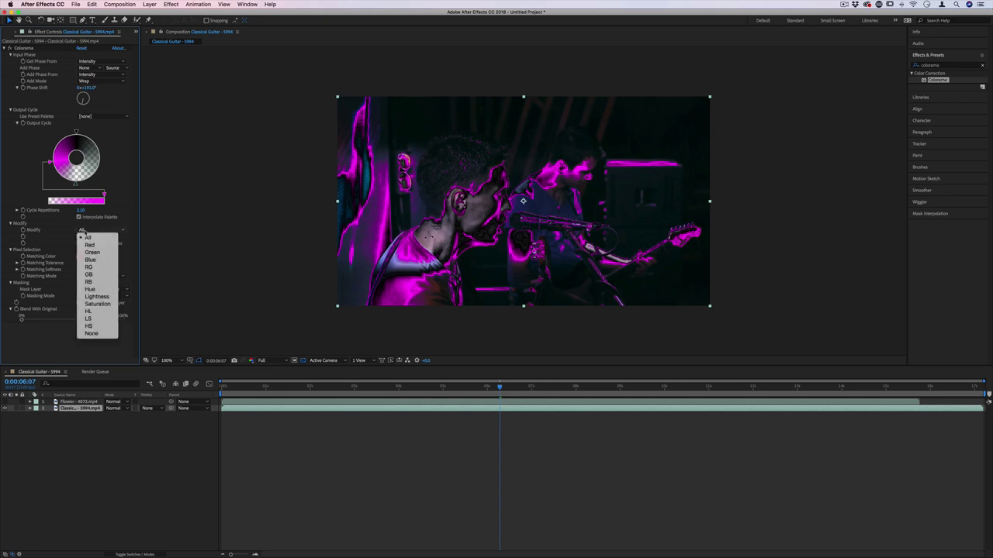
left_click(98, 245)
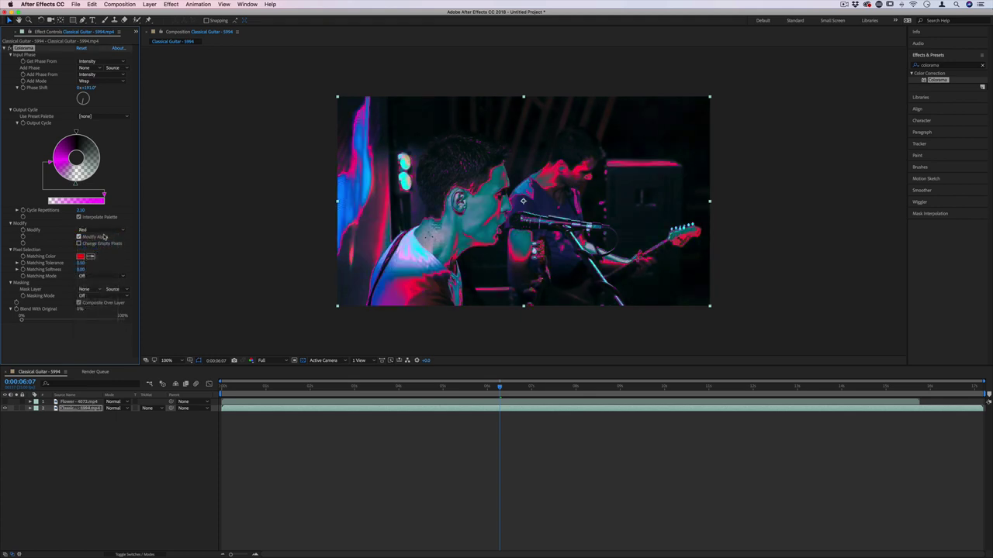
left_click(113, 232)
left_click(106, 253)
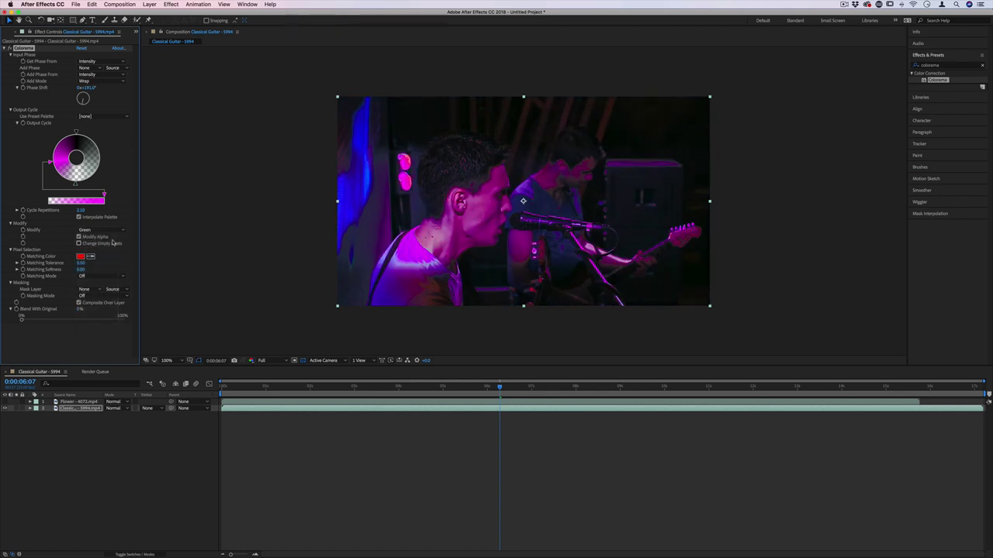
left_click(113, 232)
left_click(106, 260)
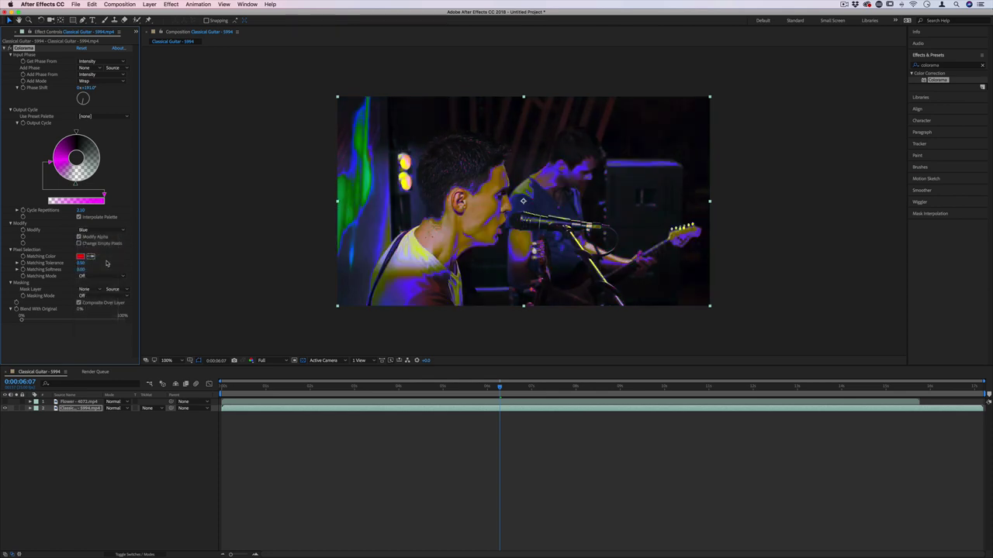
left_click(109, 230)
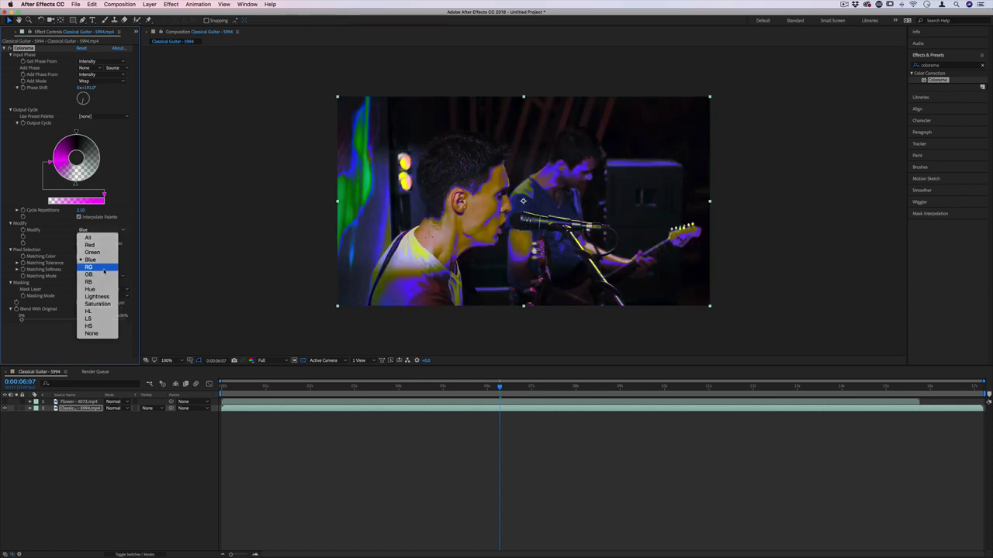
left_click(104, 270)
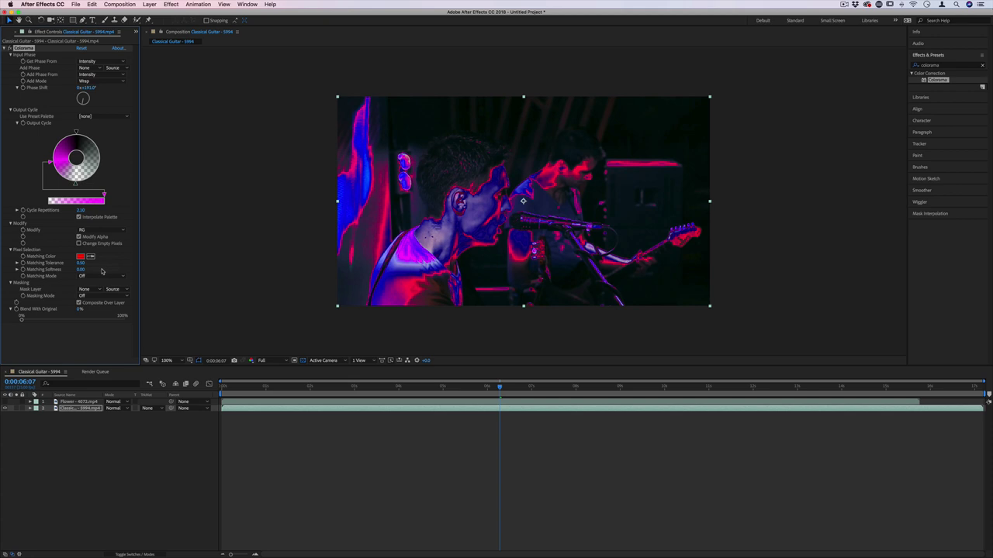
left_click(112, 232)
left_click(114, 246)
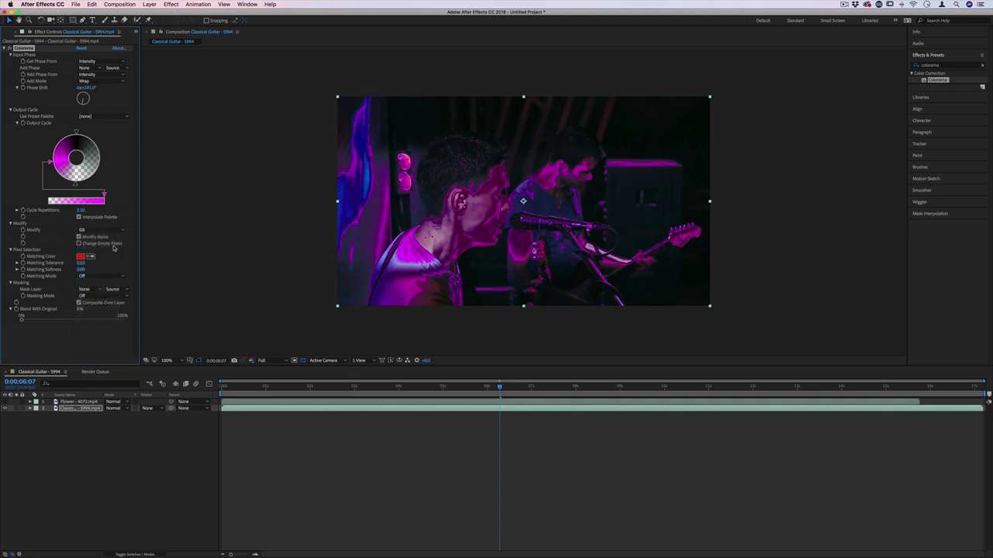
left_click(112, 231)
left_click(124, 265)
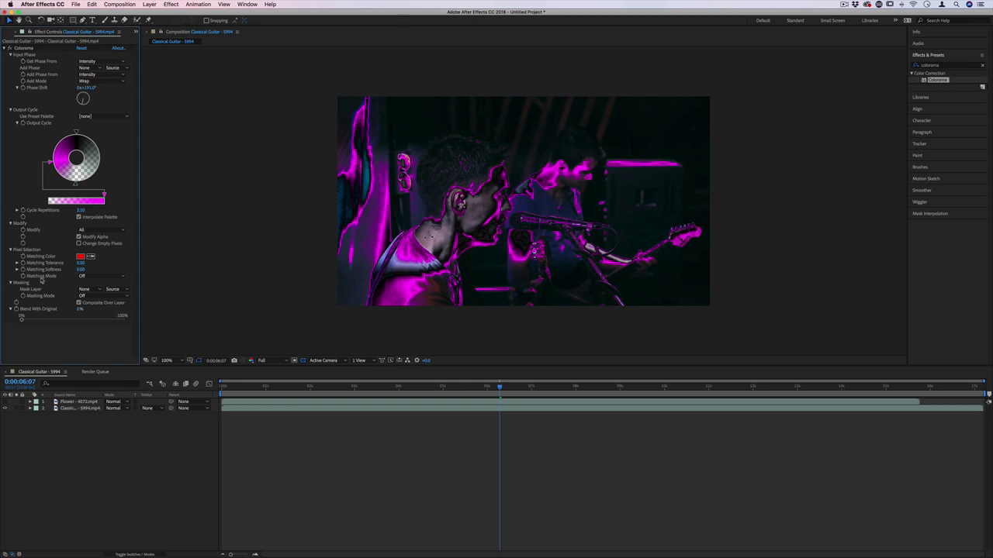
Set Matching Mode to RGB with a dusty pink as the Matching Color
left_click(82, 277)
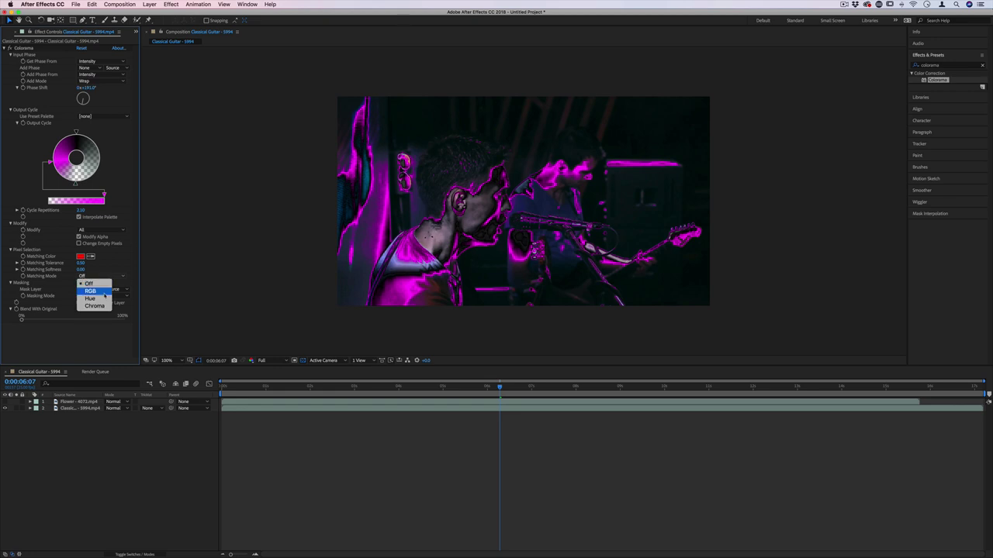
left_click(104, 292)
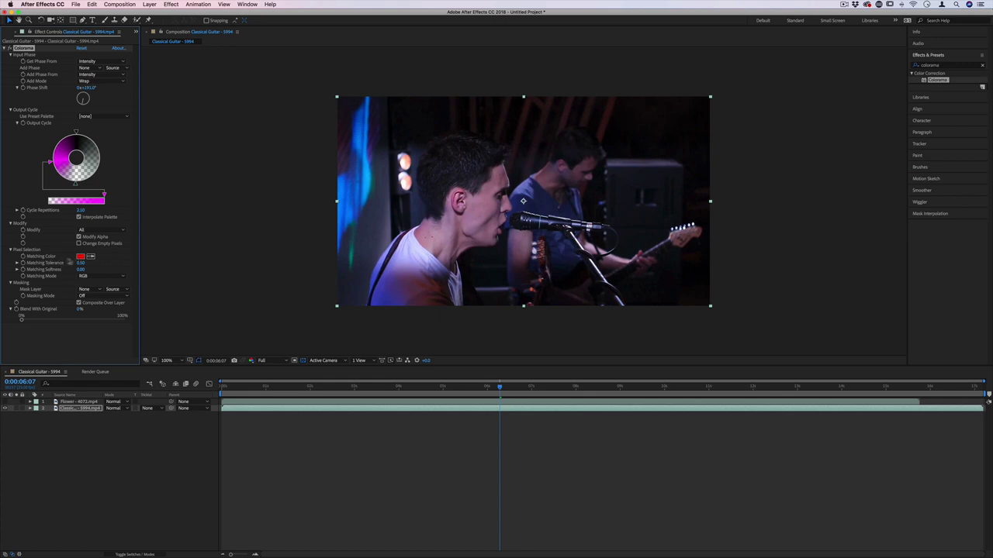
left_click(81, 257)
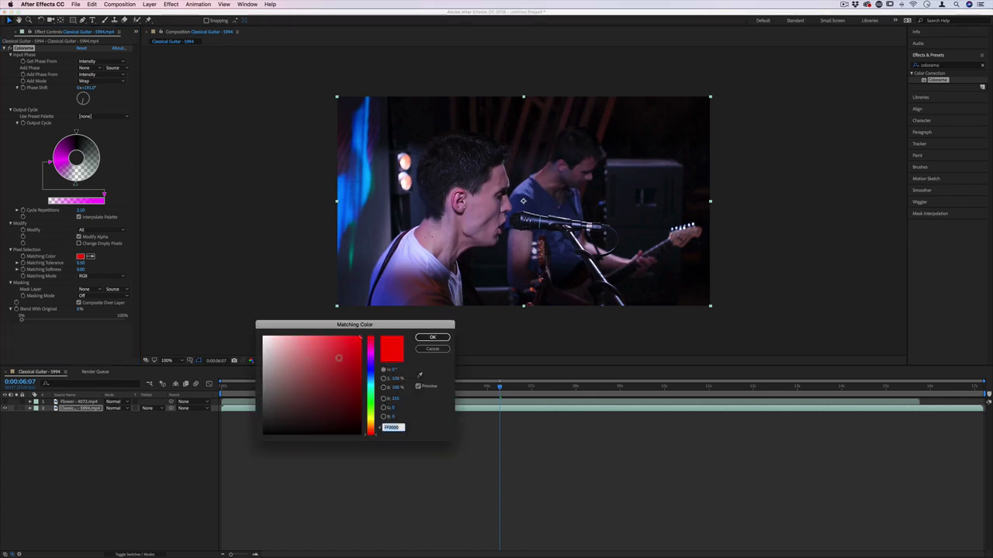
left_click_drag(341, 357, 273, 340)
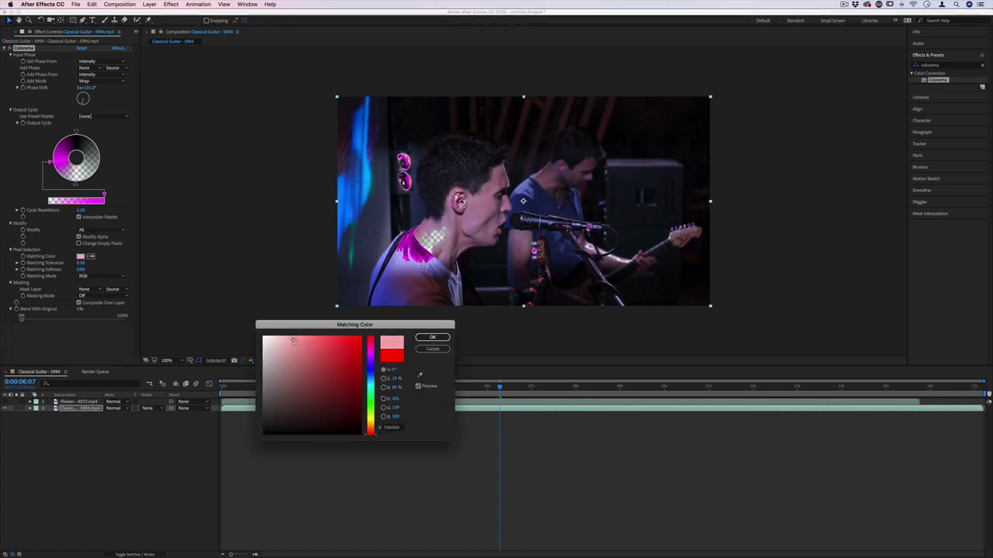
mouse_move(295, 344)
left_mouse_down()
mouse_move(290, 366)
mouse_move(295, 359)
mouse_move(251, 319)
mouse_move(313, 435)
mouse_move(312, 403)
left_mouse_up()
key("Return")
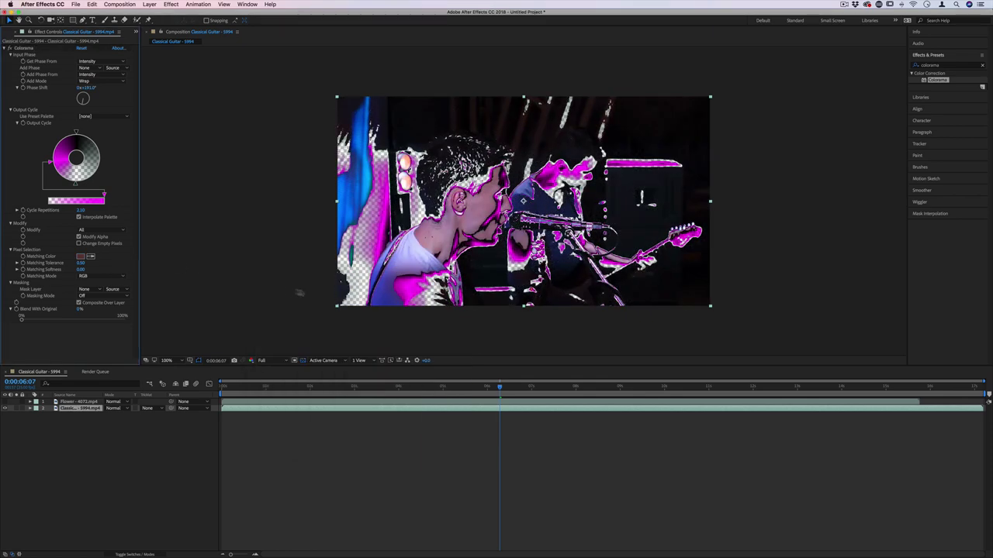
Darken the output colour palette and raise Matching Softness to about 0.20
left_click(75, 185)
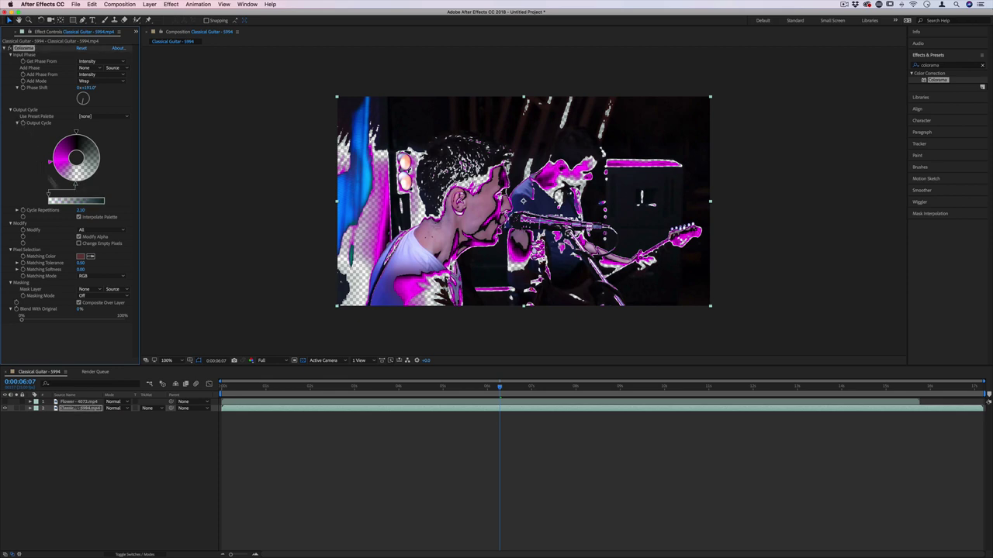
left_click_drag(50, 195, 14, 200)
left_click_drag(87, 269, 86, 265)
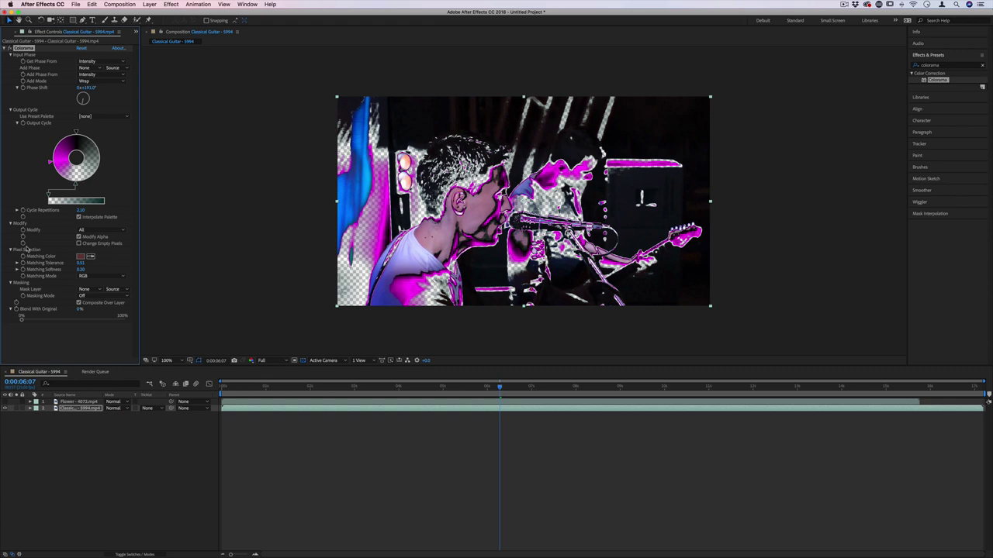
left_click(99, 277)
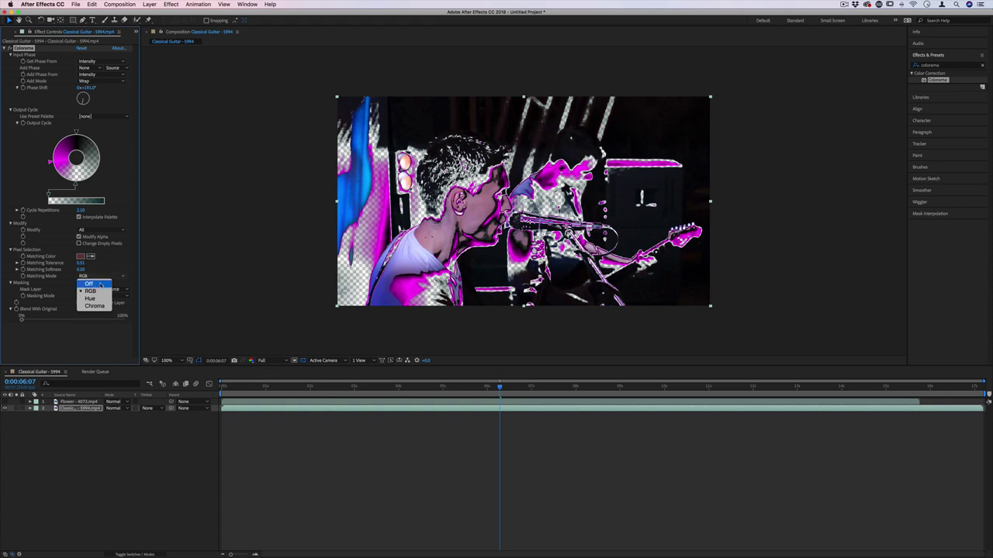
Turn matching Off, mask by Intensity of the 1. Flower layer, and preview frames after 0:00:05:08
left_click(100, 285)
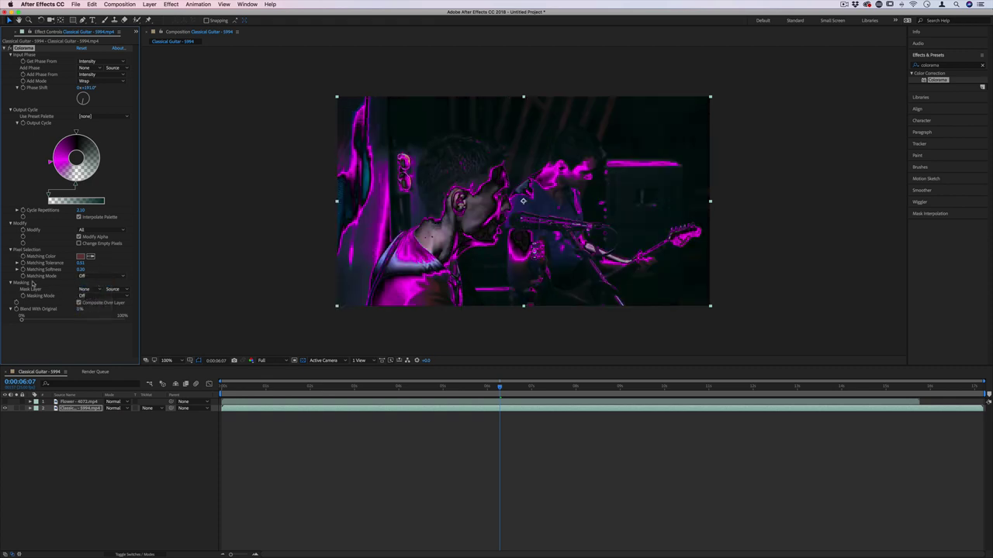
left_click(89, 296)
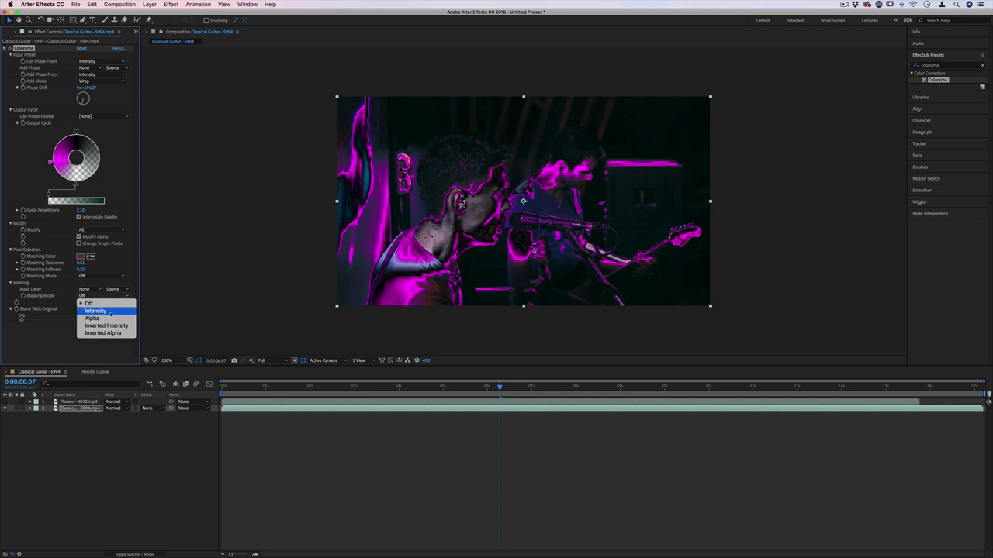
left_click(112, 305)
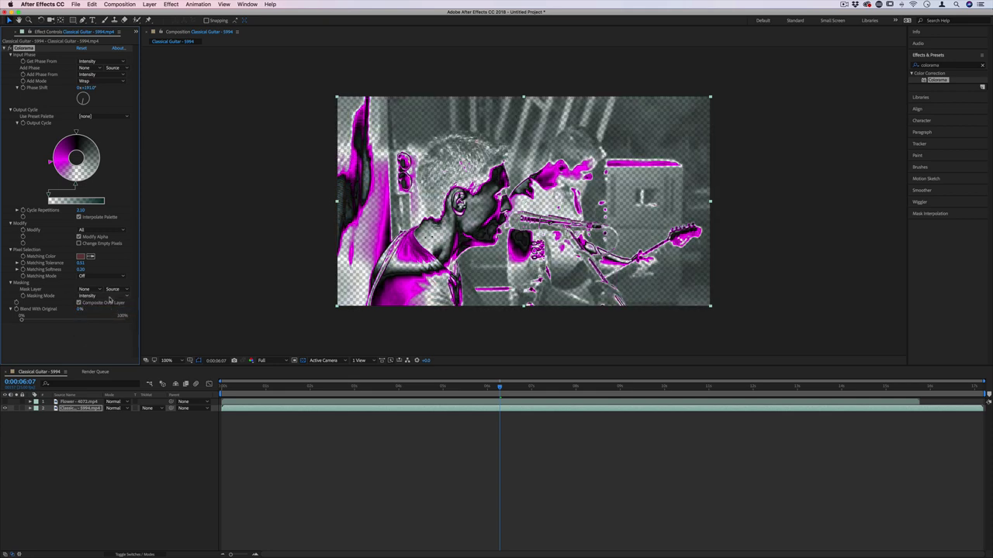
left_click(110, 298)
left_click(109, 305)
left_click(88, 290)
left_click(110, 308)
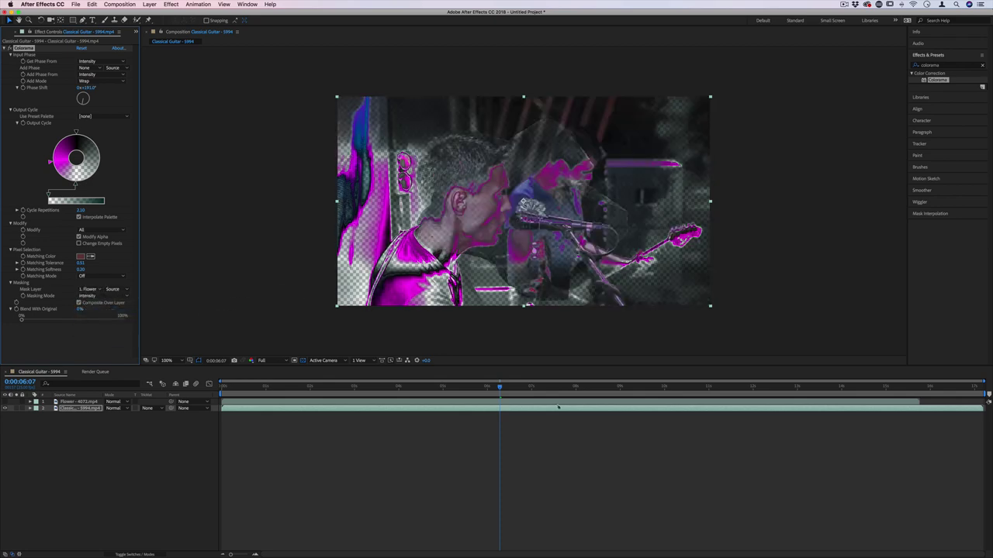
left_click(456, 387)
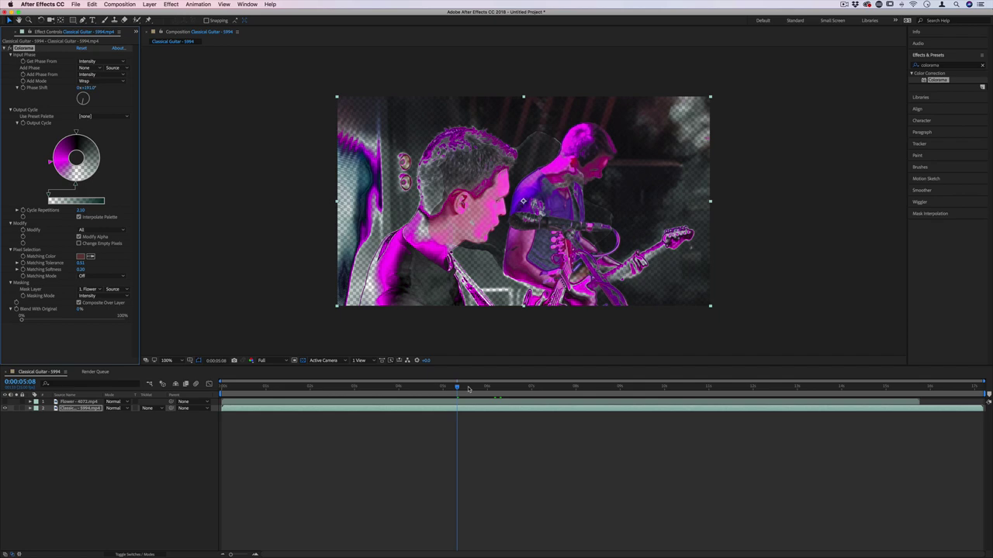
left_click_drag(468, 388, 428, 386)
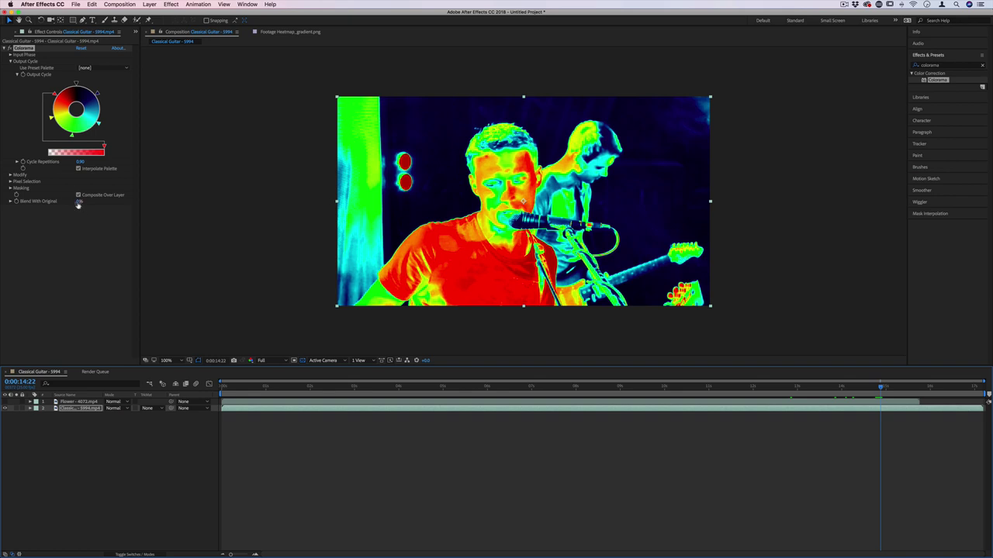
Raise Colorama's Blend With Original from 0% to about 41%
left_click_drag(78, 202, 92, 202)
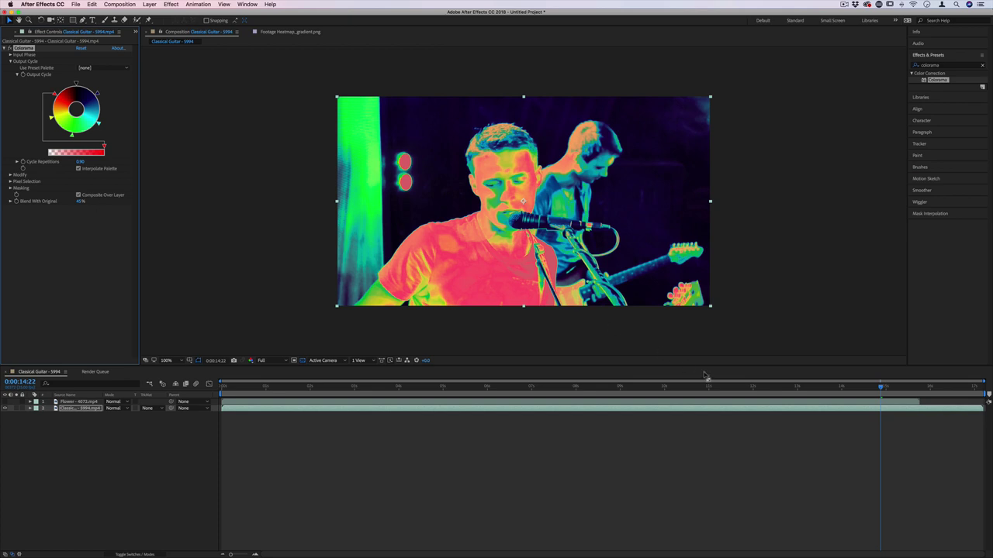